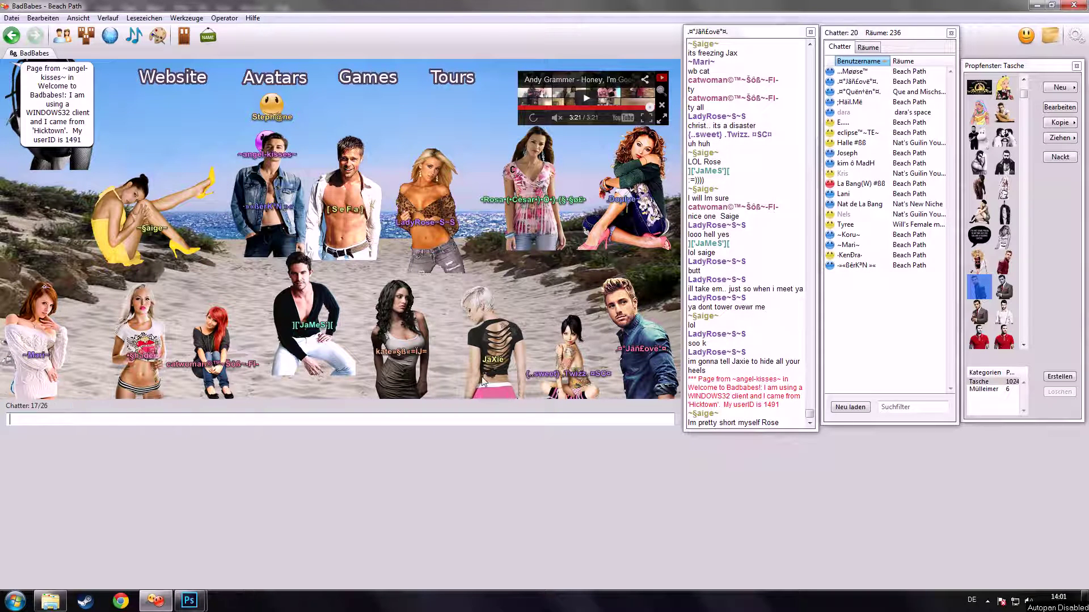
left_click(485, 359)
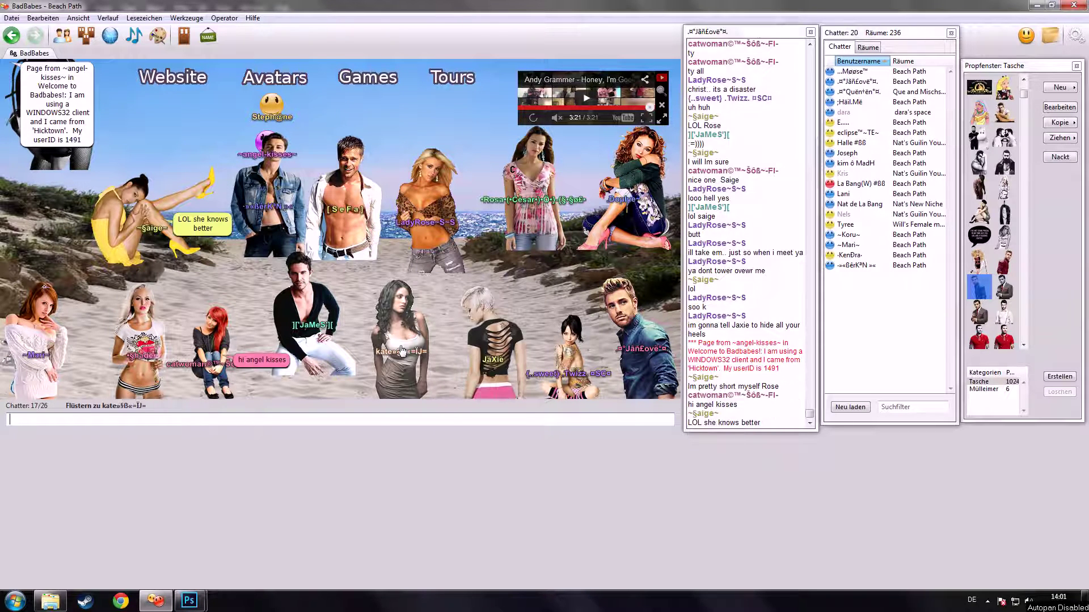
left_click(225, 361)
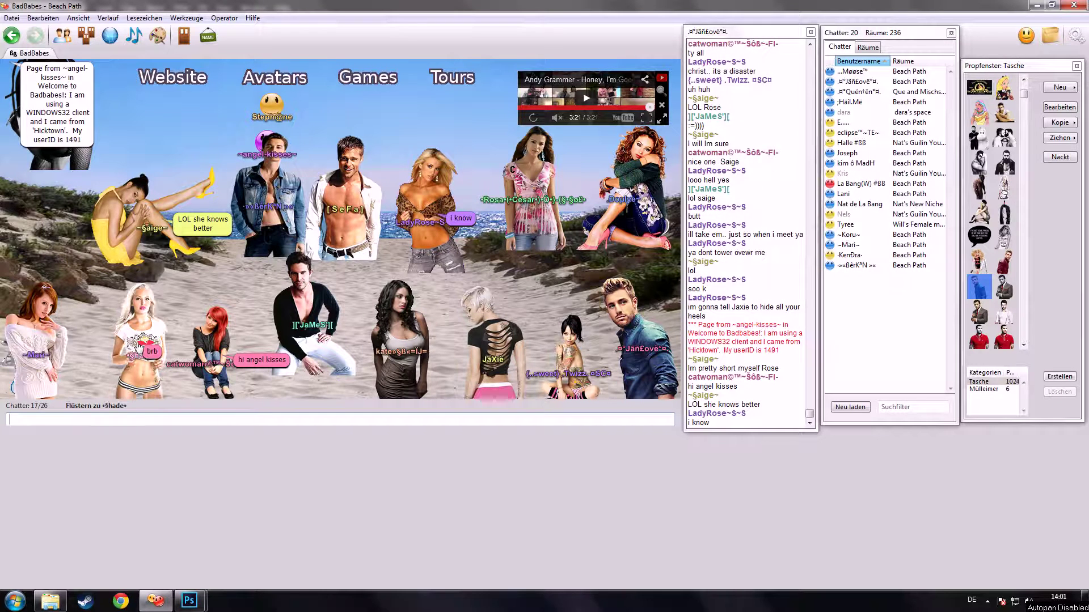
left_click(30, 337)
left_click(30, 337)
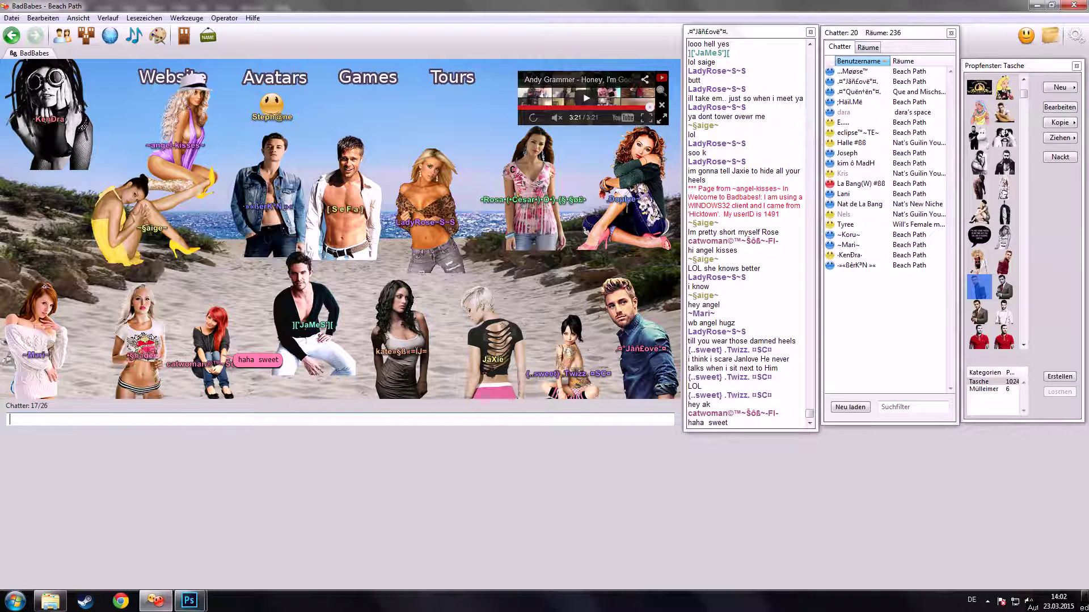
Step: Switch to Photoshop and reposition the floating window of the open portrait photo
mouse_move(189, 601)
left_click(145, 550)
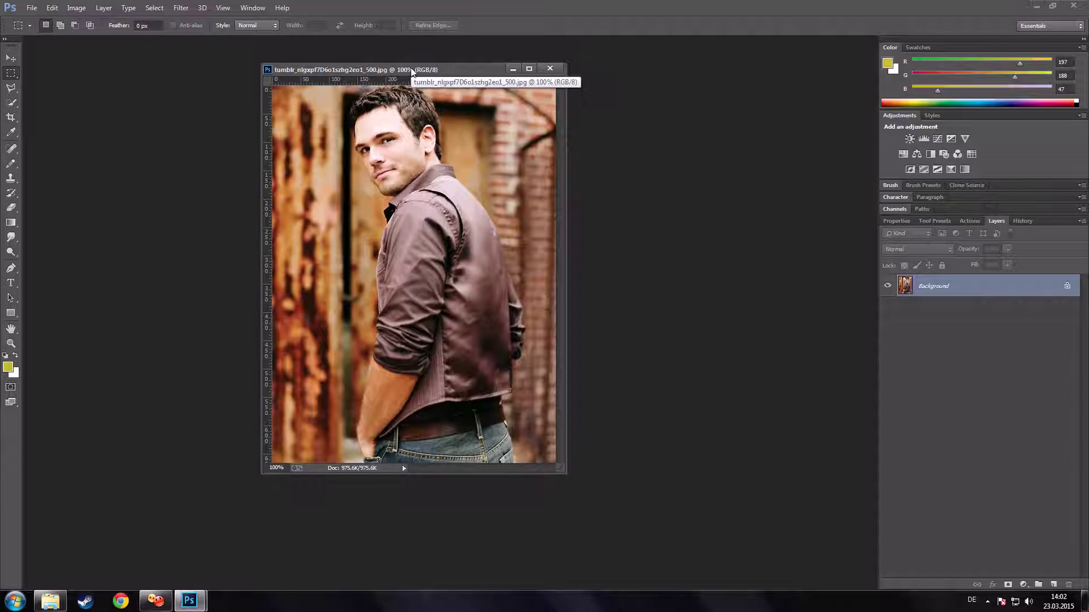
left_click_drag(406, 70, 433, 73)
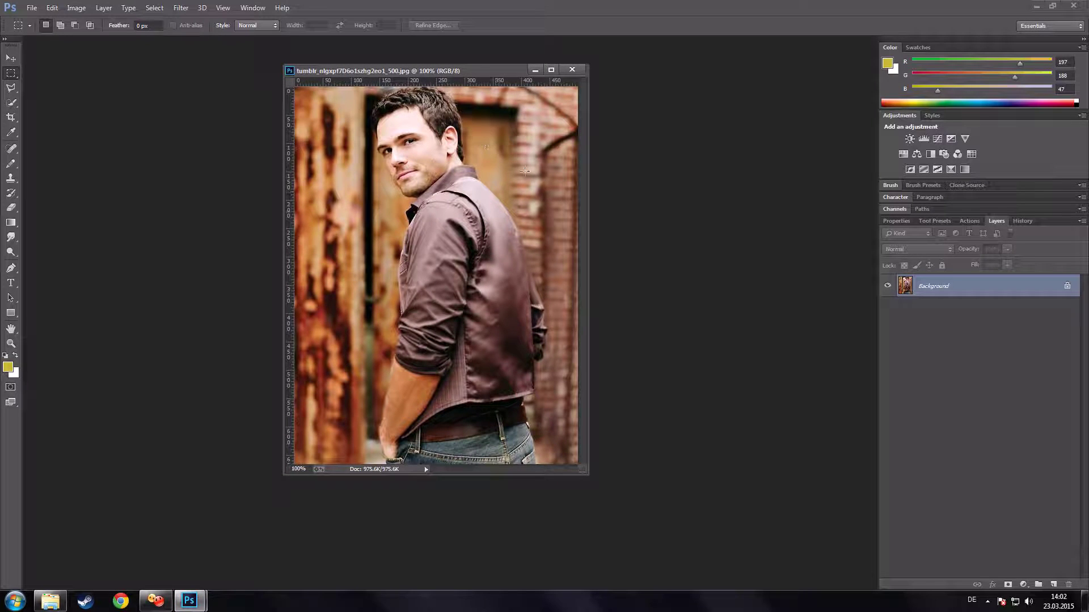
left_click_drag(470, 71, 449, 66)
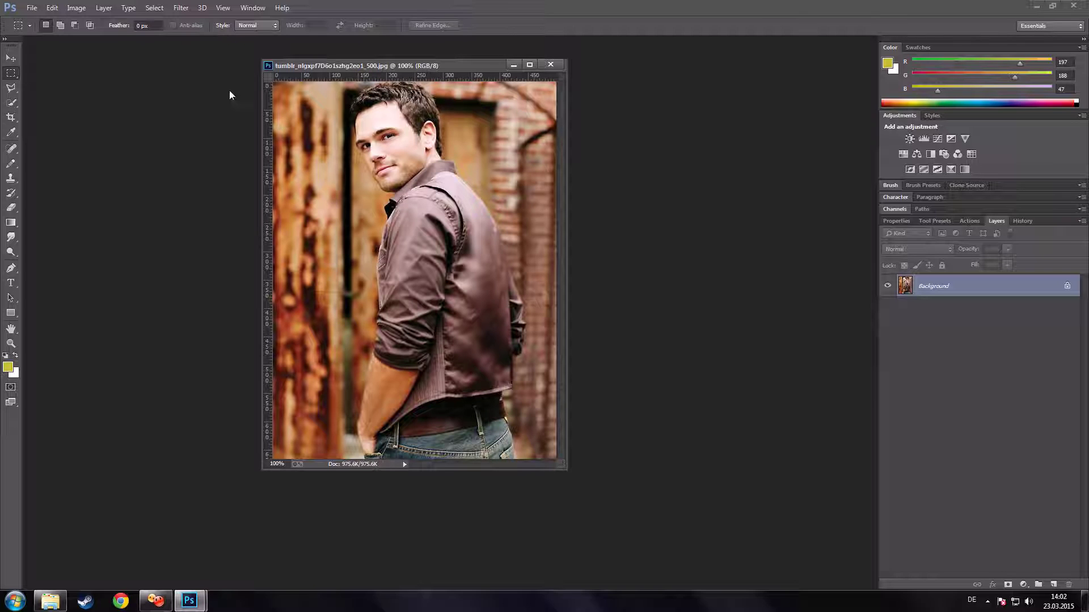
left_click_drag(377, 70, 333, 51)
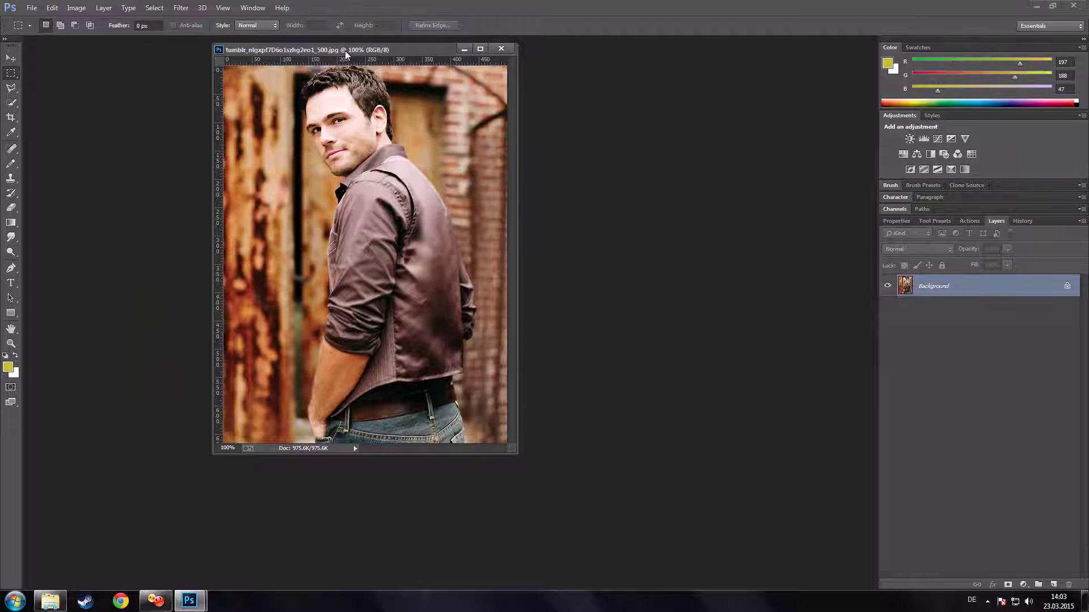
left_click_drag(345, 54, 300, 58)
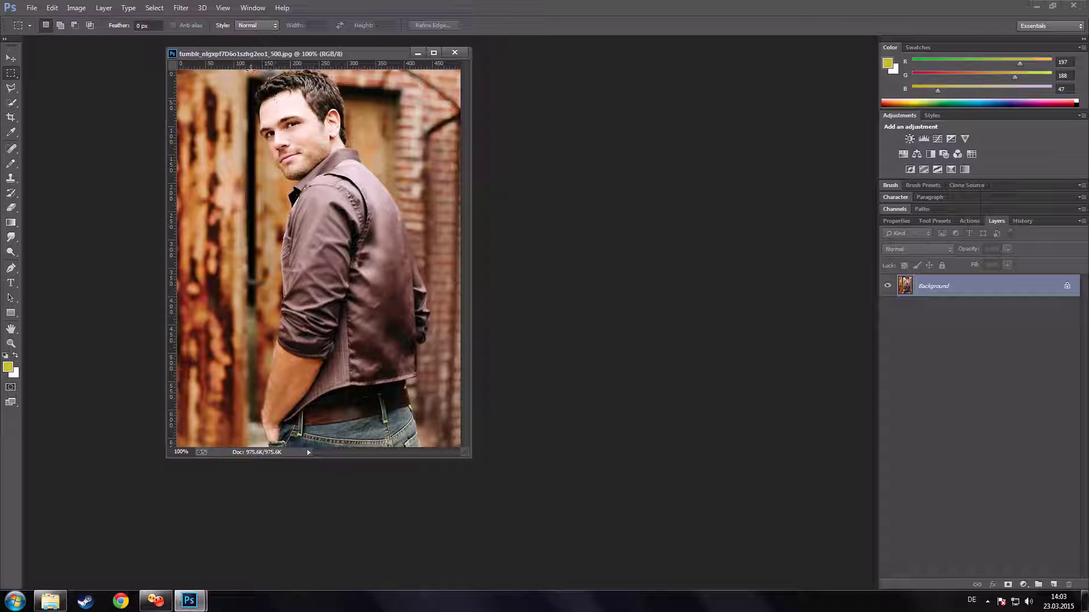
Step: Crop the photo to a rectangular selection of about 316 × 383 px around the man's head and upper body
left_click_drag(250, 70, 429, 287)
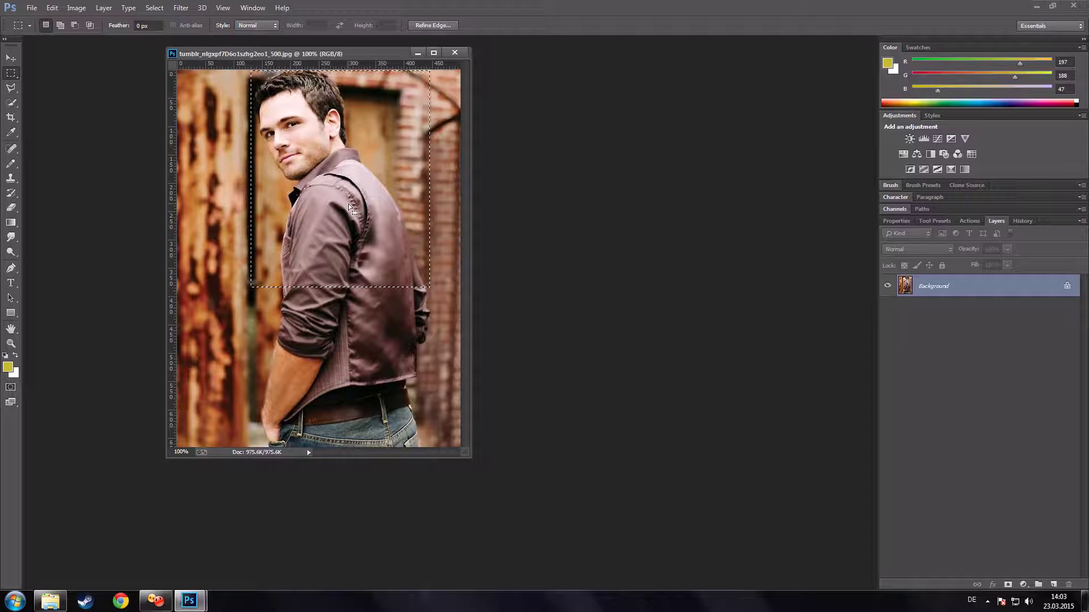
left_click_drag(348, 203, 348, 204)
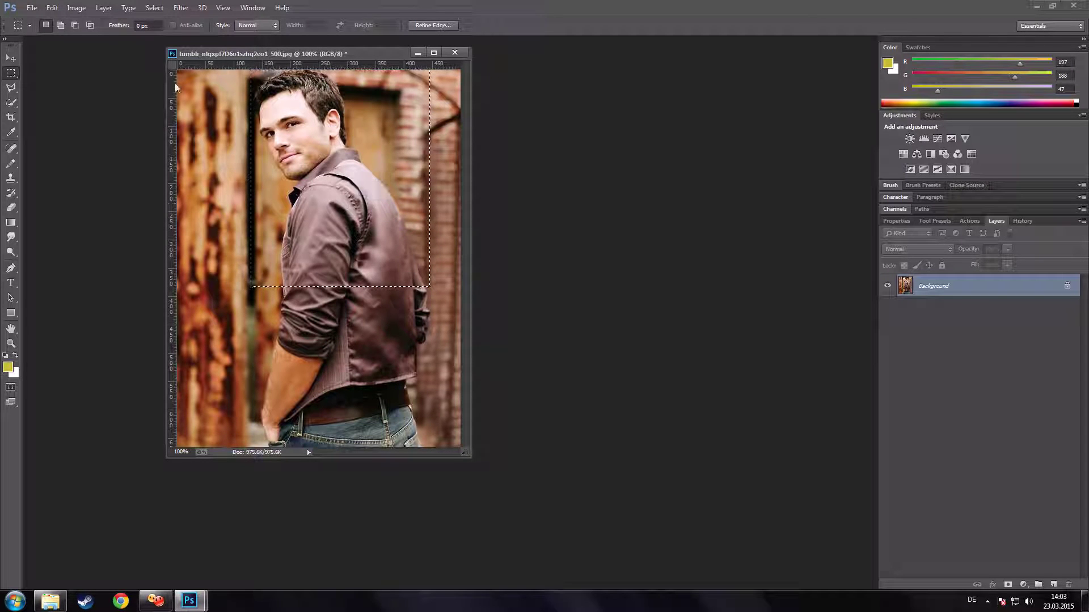
left_click(76, 7)
left_click(104, 121)
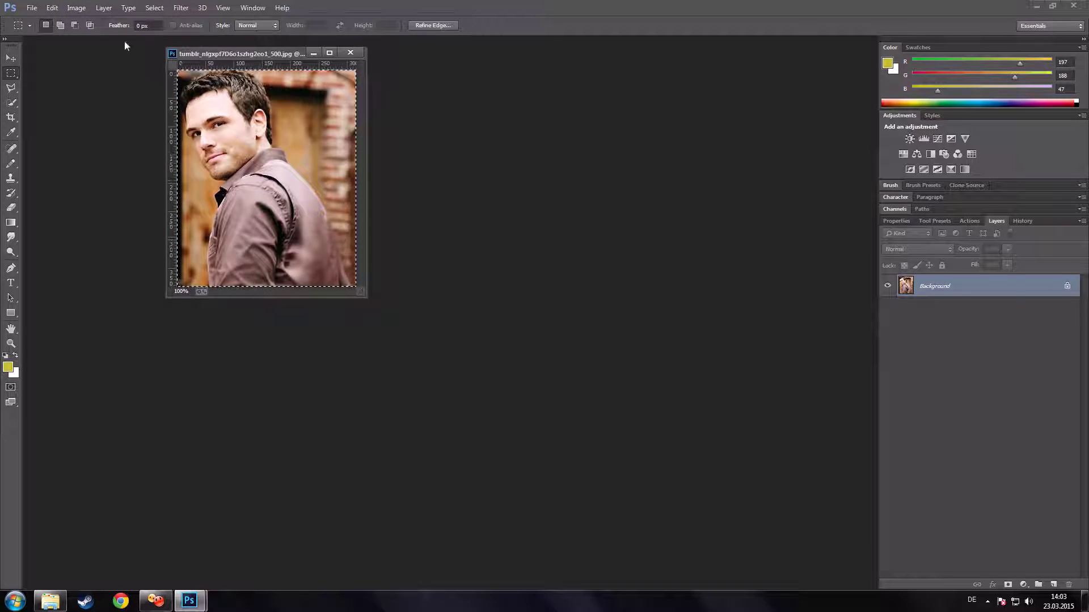
Step: Set the cropped photo's height to 220 pixels in Image Size, keeping the proportions linked
left_click(74, 9)
left_click(92, 89)
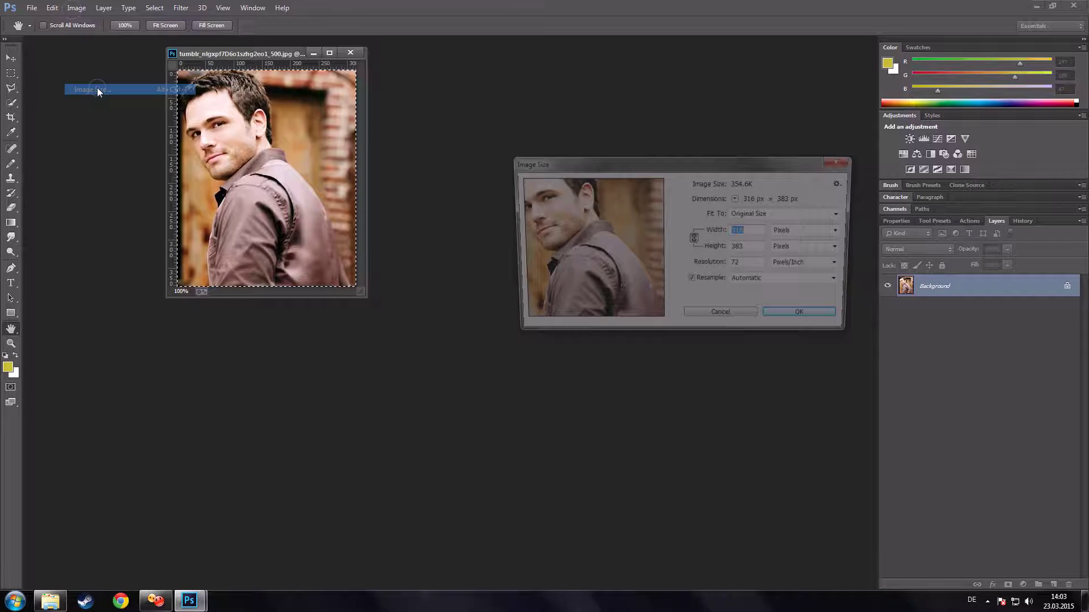
double_click(754, 249)
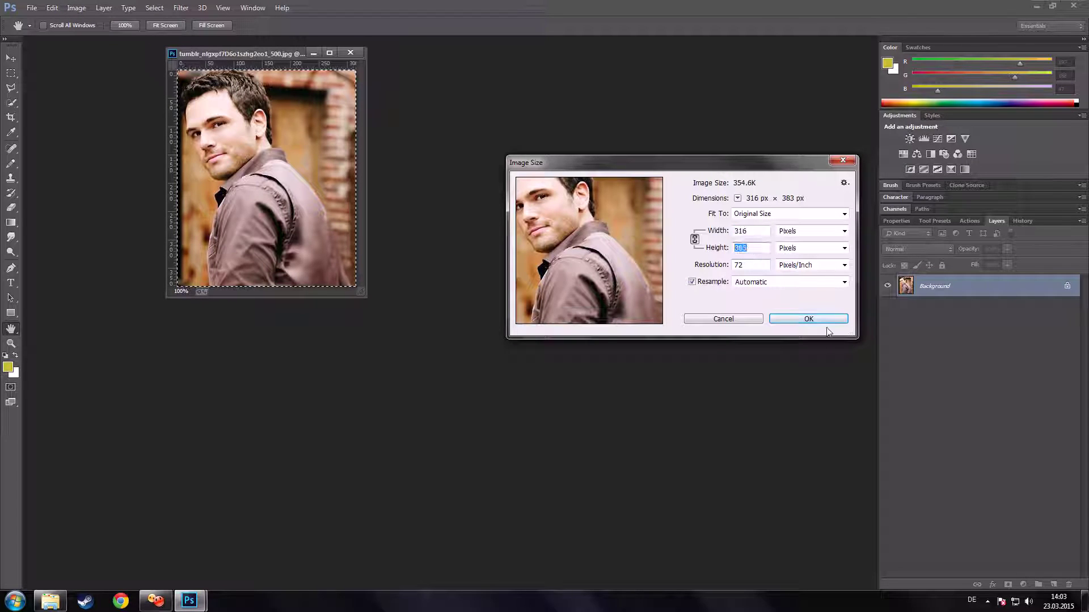
type("220")
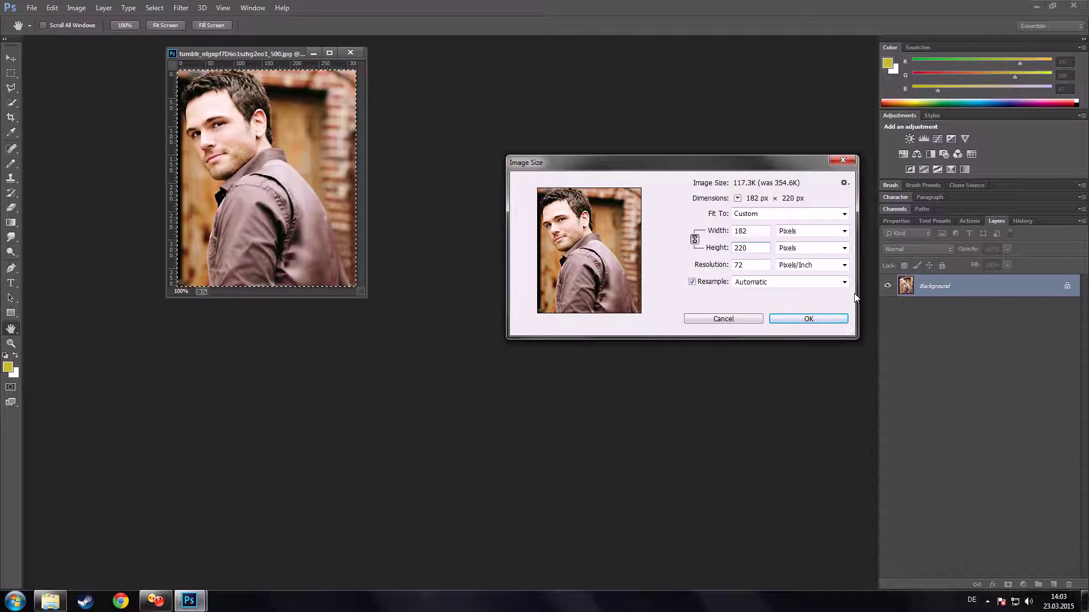
Step: Try an image height of 500 pixels and clear the value again
type("2")
key("Tab")
key("BackSpace")
type("500")
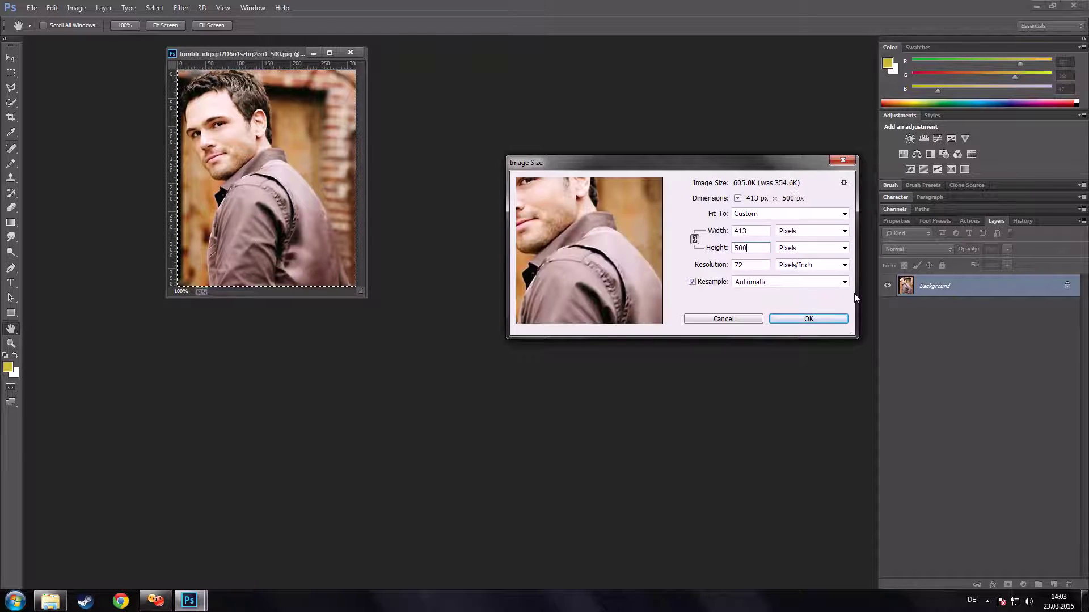
key("BackSpace")
key("BackSpace")
key("BackSpace")
Step: Enter 220 pixels as the image height and apply the resize
type("2")
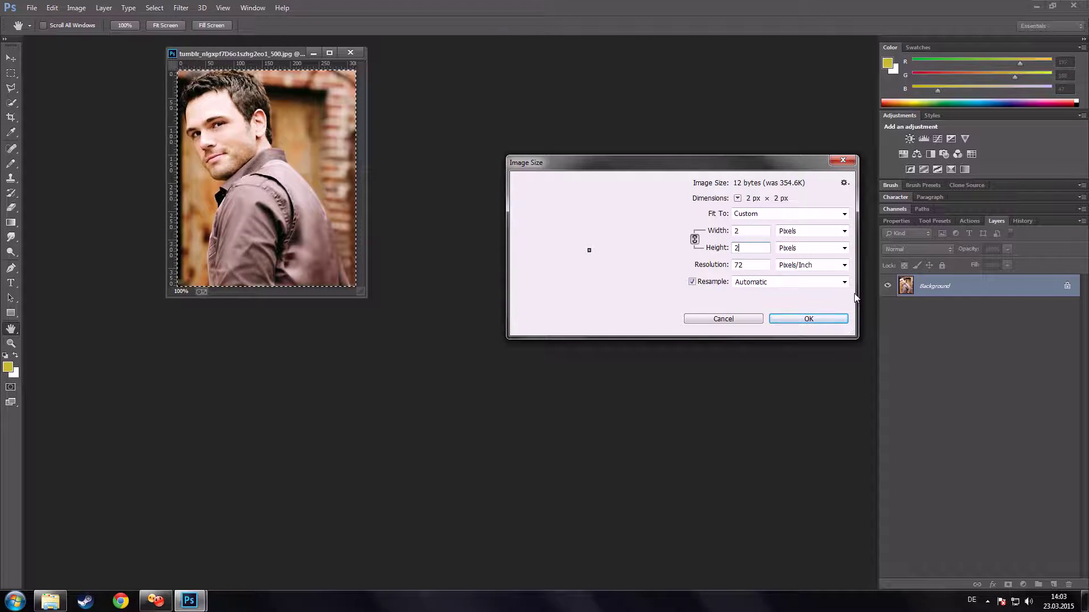
type("20")
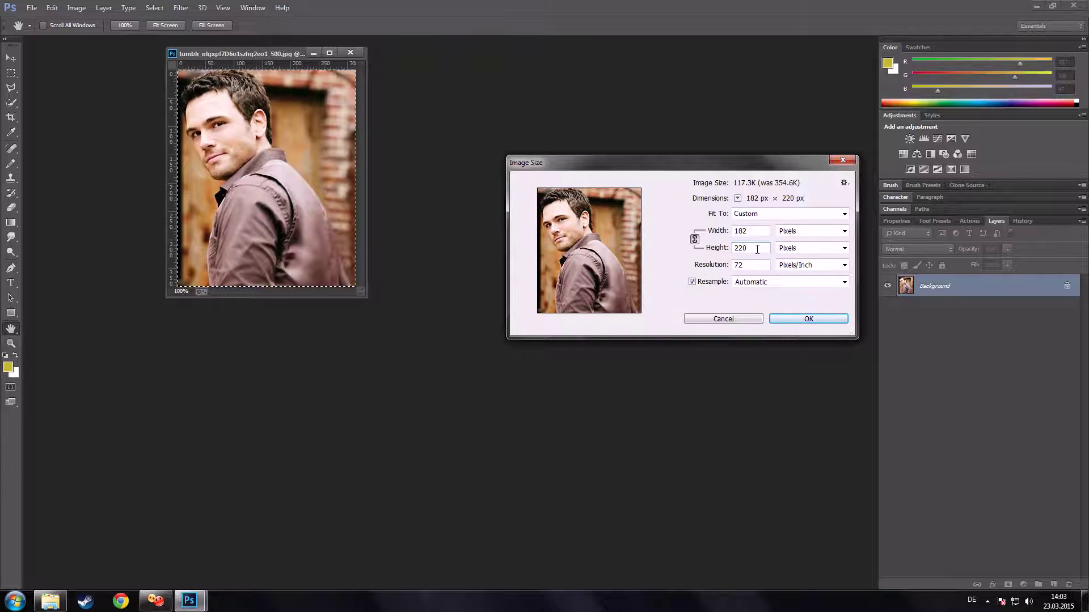
left_click_drag(750, 247, 738, 248)
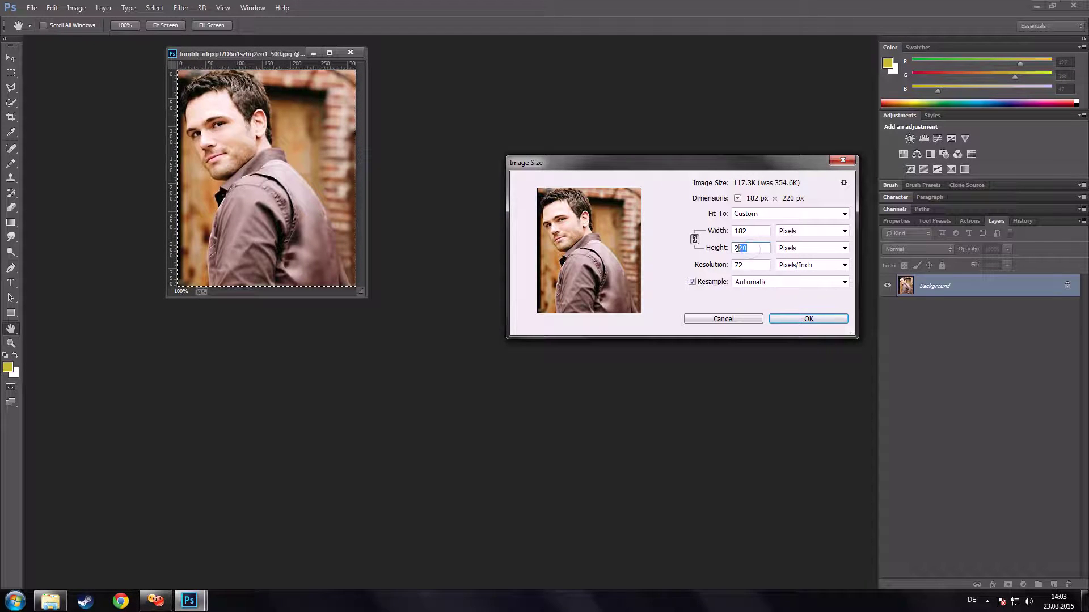
left_click(783, 321)
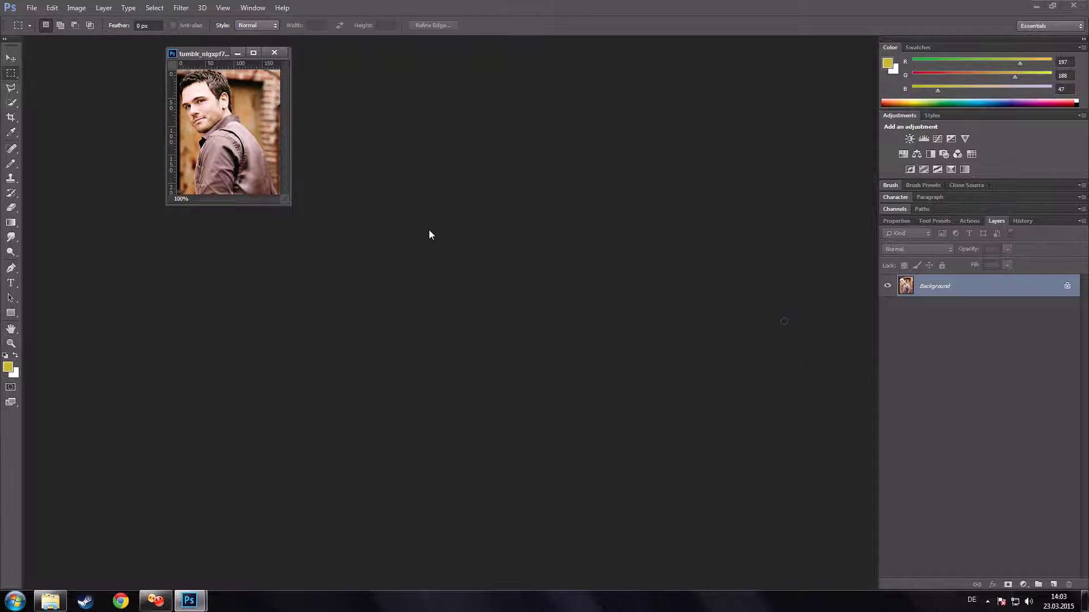
Step: Move the image window to the workspace corner, enlarge it and set its zoom to 400%
left_click_drag(194, 52, 57, 45)
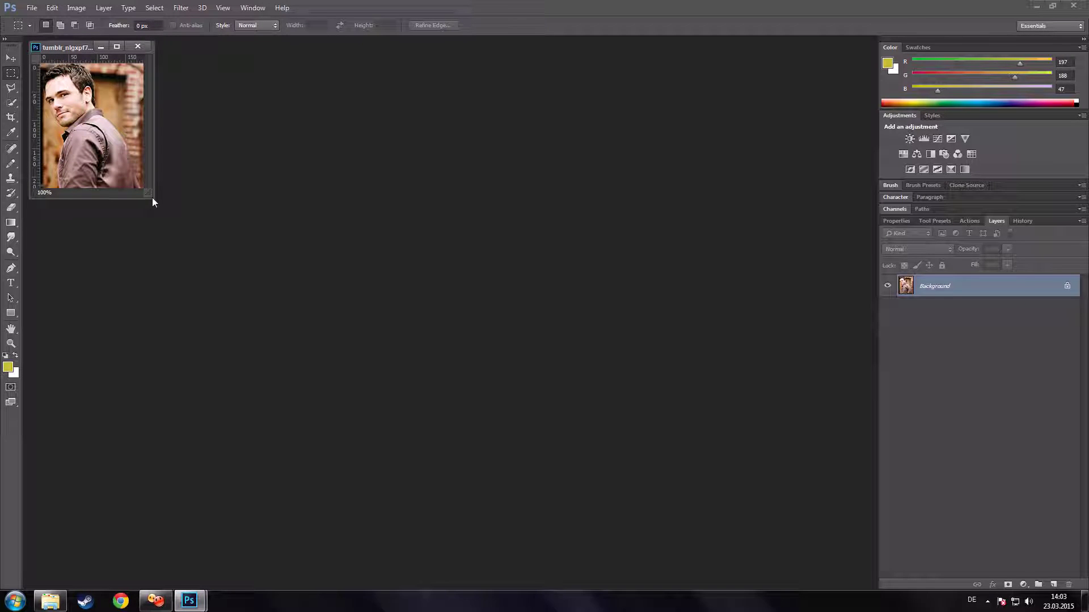
left_click_drag(151, 197, 553, 581)
left_click_drag(53, 575, 30, 578)
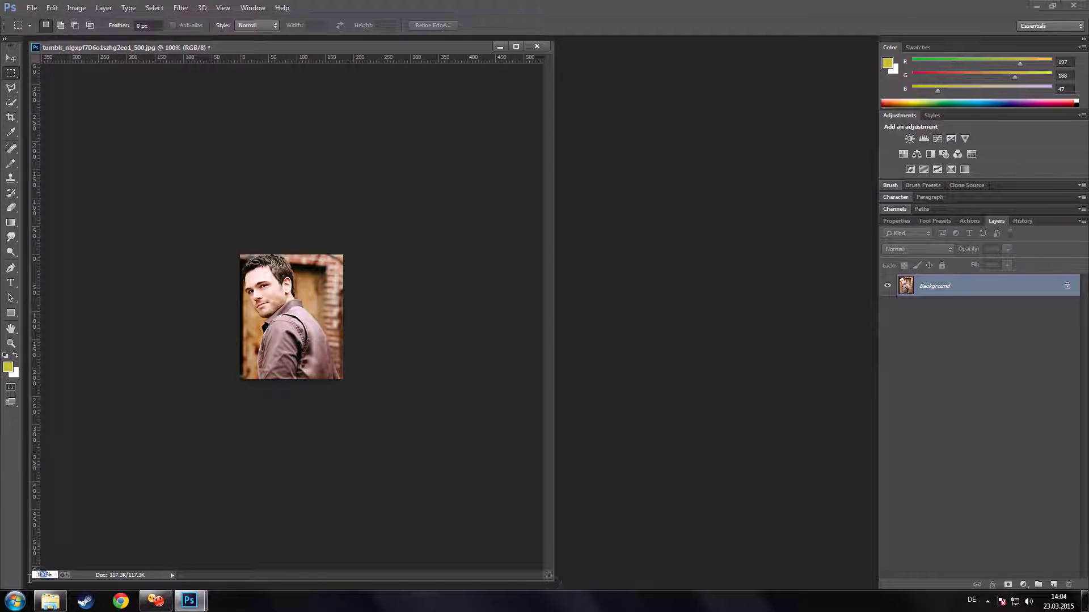
type("400")
key("Return")
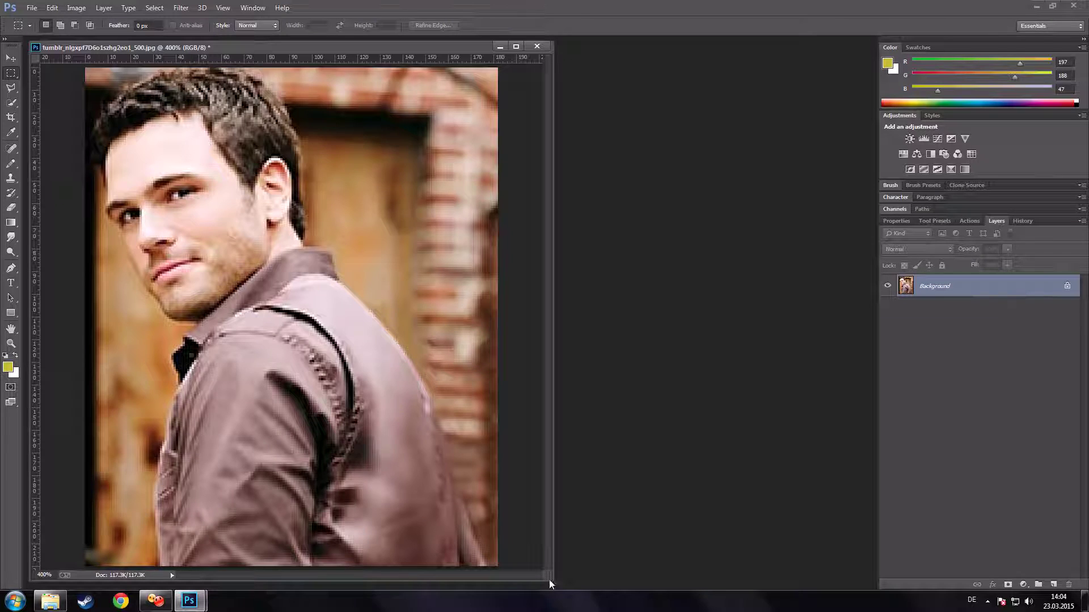
left_click_drag(552, 580, 563, 586)
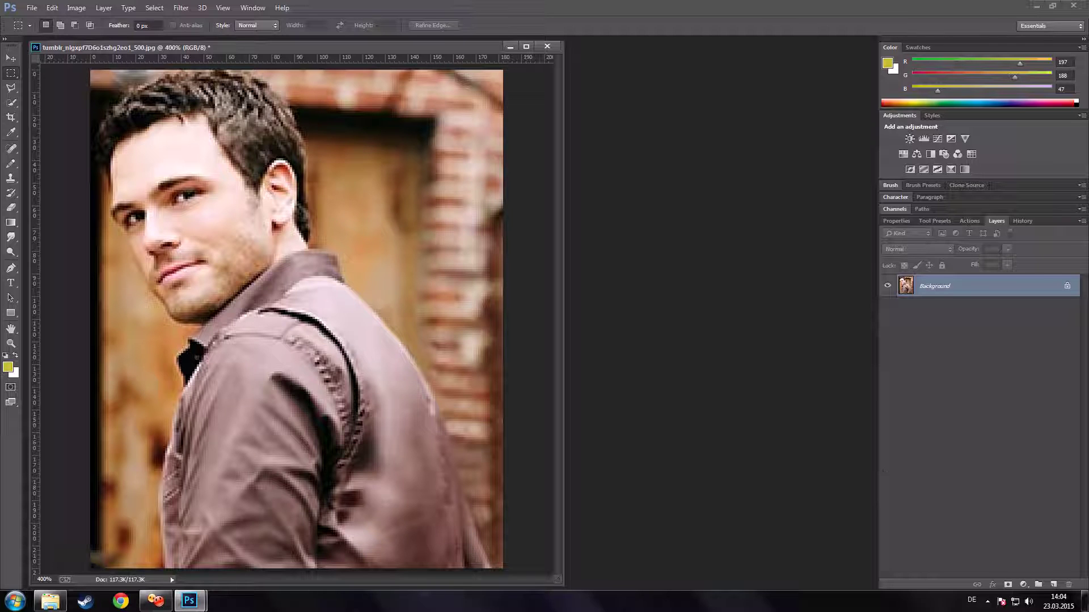
left_click(987, 601)
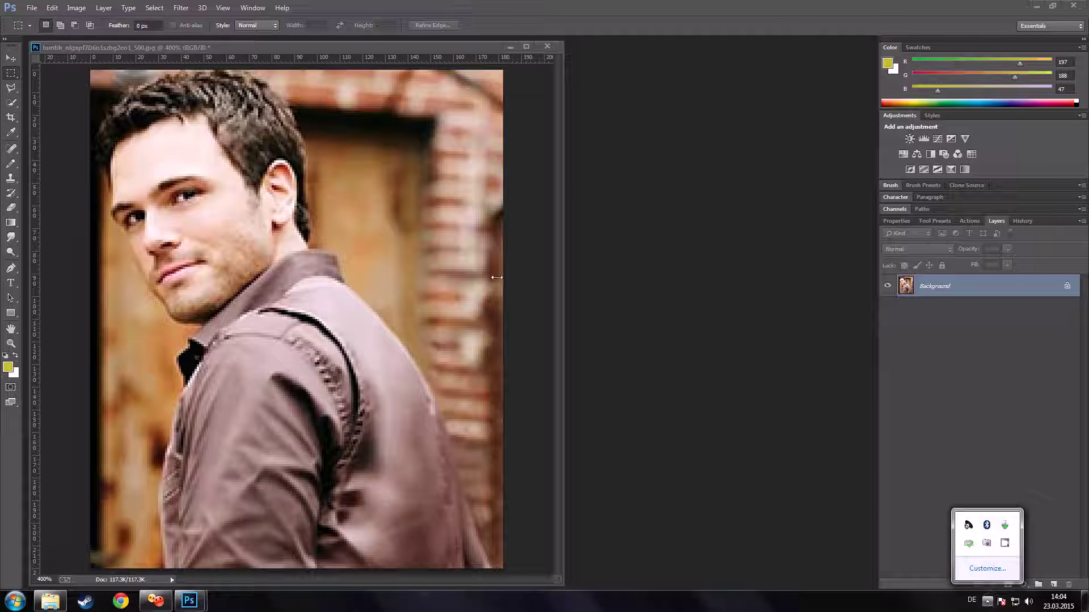
left_click(383, 45)
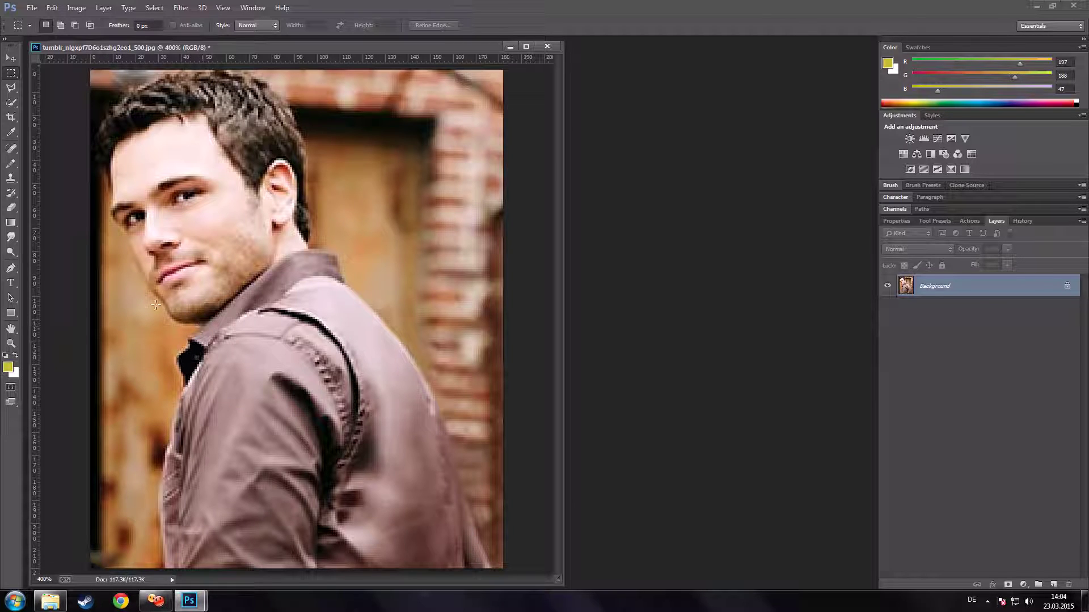
Step: Activate the Smudge tool
mouse_move(11, 237)
left_mouse_down()
mouse_move(25, 259)
mouse_move(67, 259)
left_mouse_up()
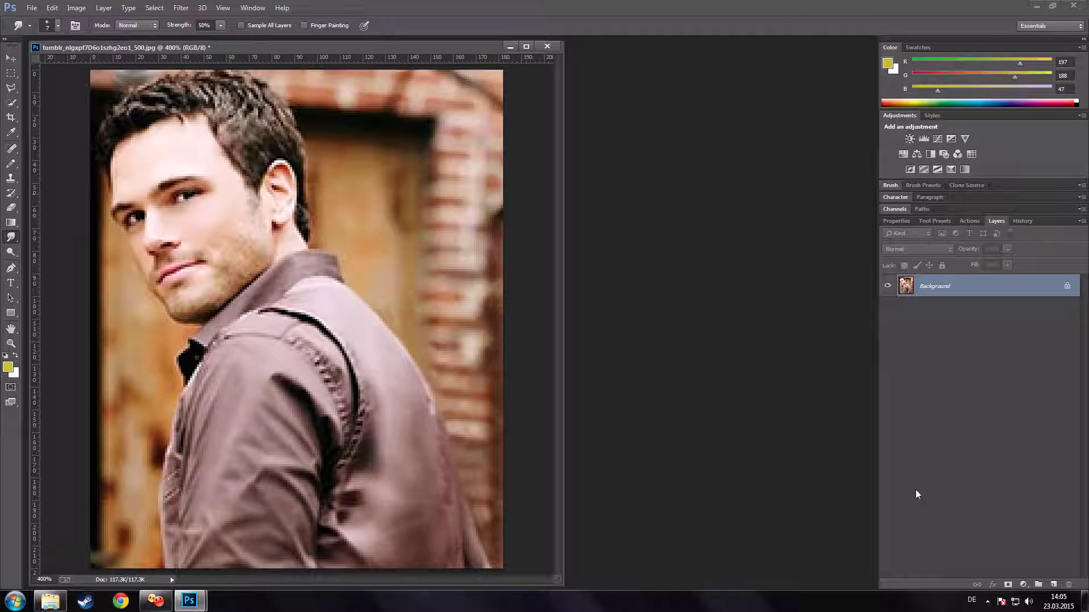
left_click(989, 604)
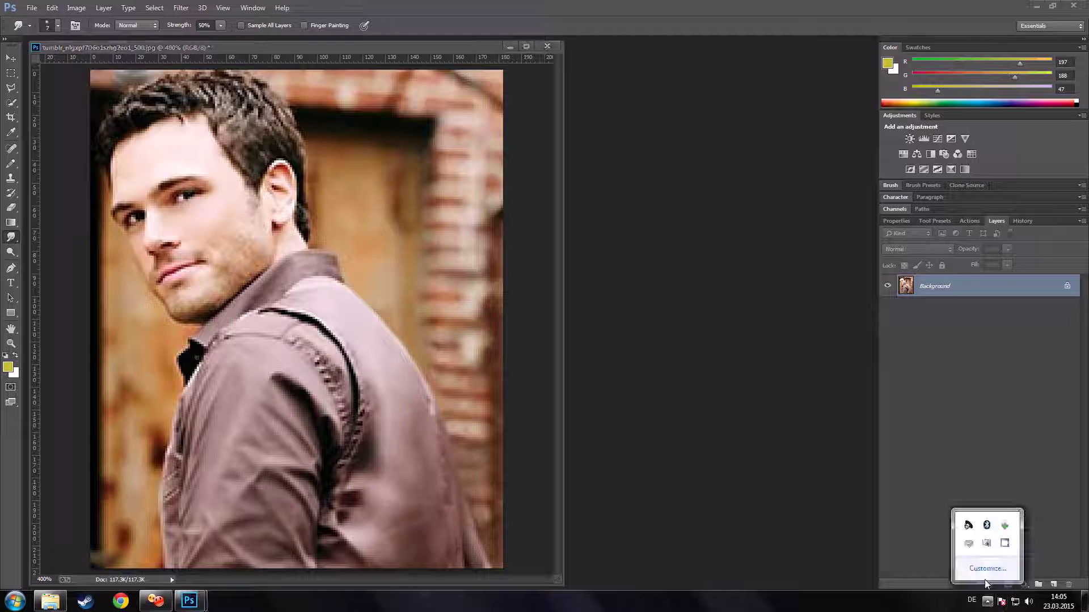
left_click(1005, 544)
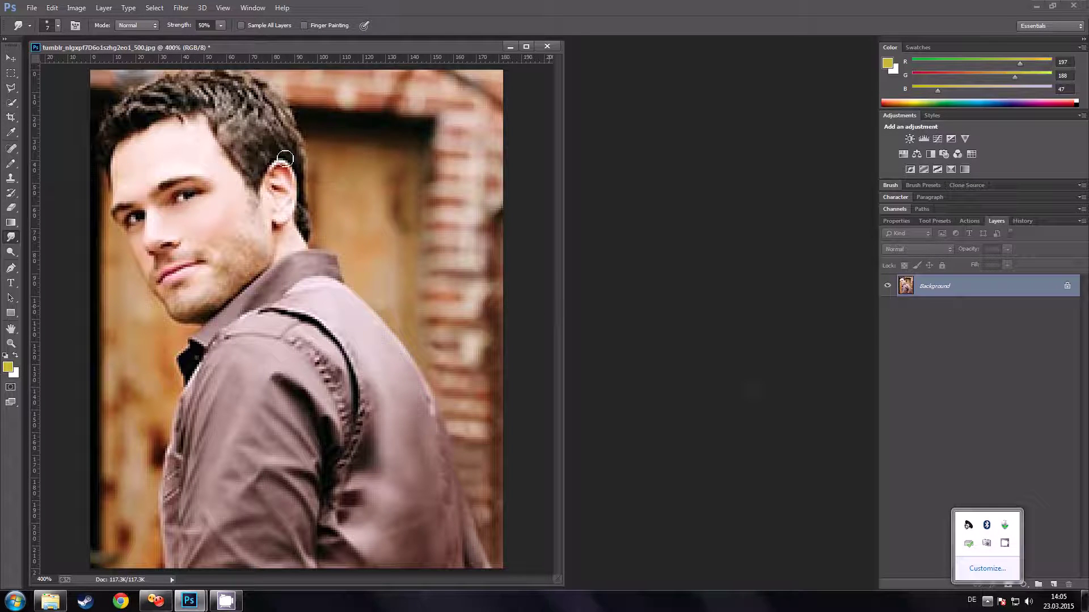
Step: Try smudging the man's ear, and undo the stroke
left_click(260, 145)
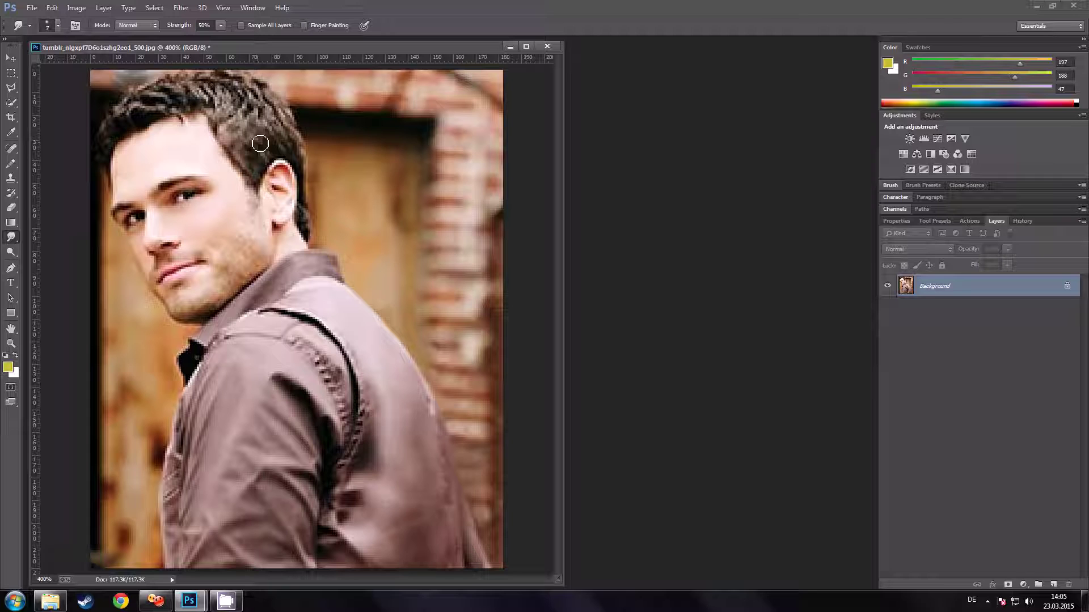
mouse_move(285, 211)
left_mouse_down()
mouse_move(286, 233)
mouse_move(281, 173)
mouse_move(283, 207)
left_mouse_up()
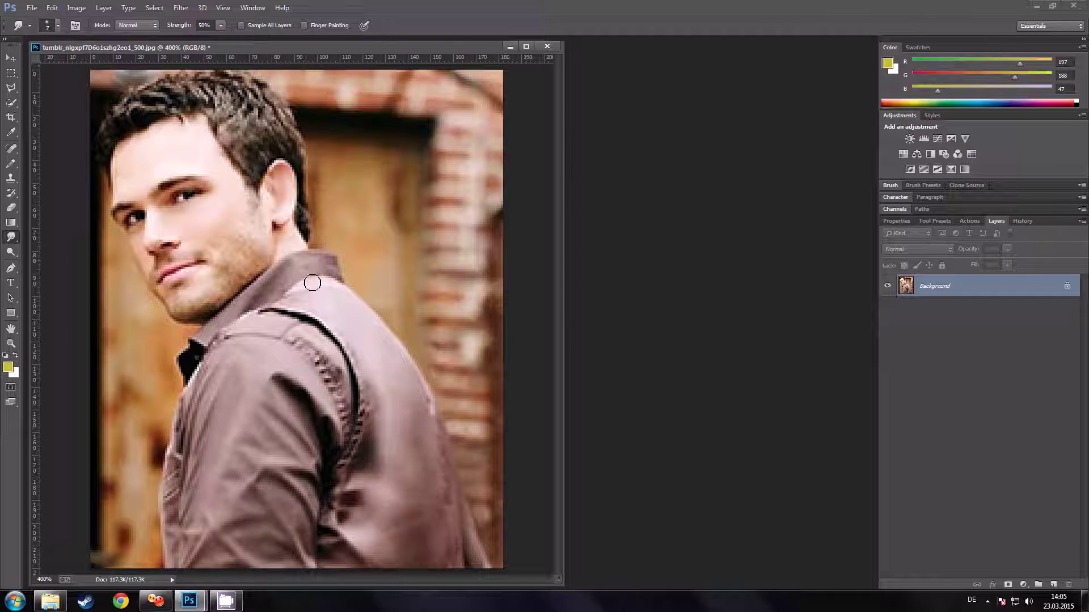
key("ctrl+z")
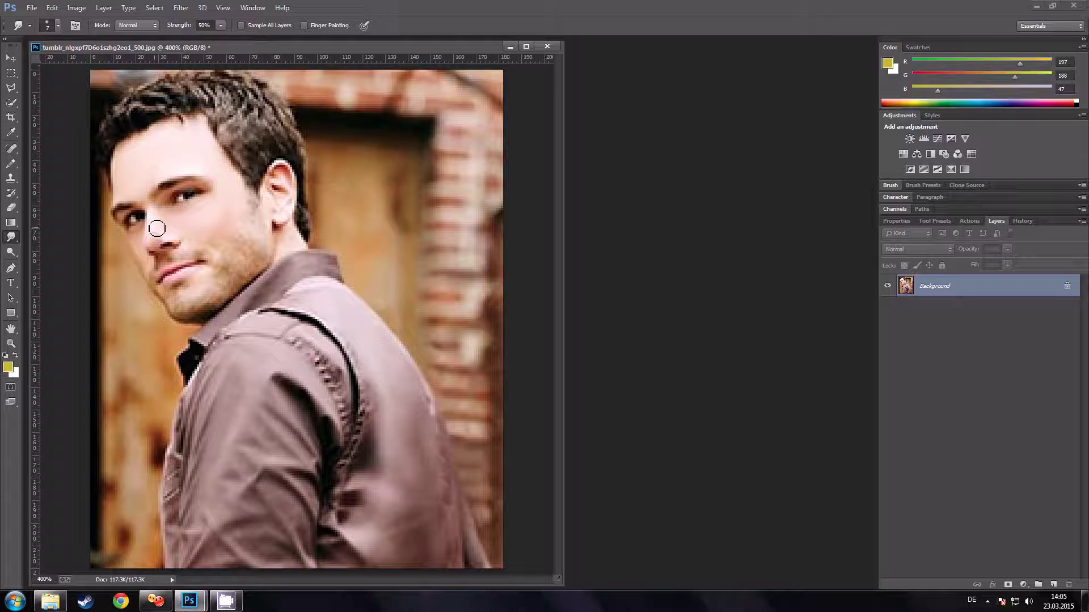
Step: Smudge over the man's nose, cheek and ear to smooth the skin
mouse_move(155, 226)
left_mouse_down()
mouse_move(258, 212)
mouse_move(221, 212)
left_mouse_up()
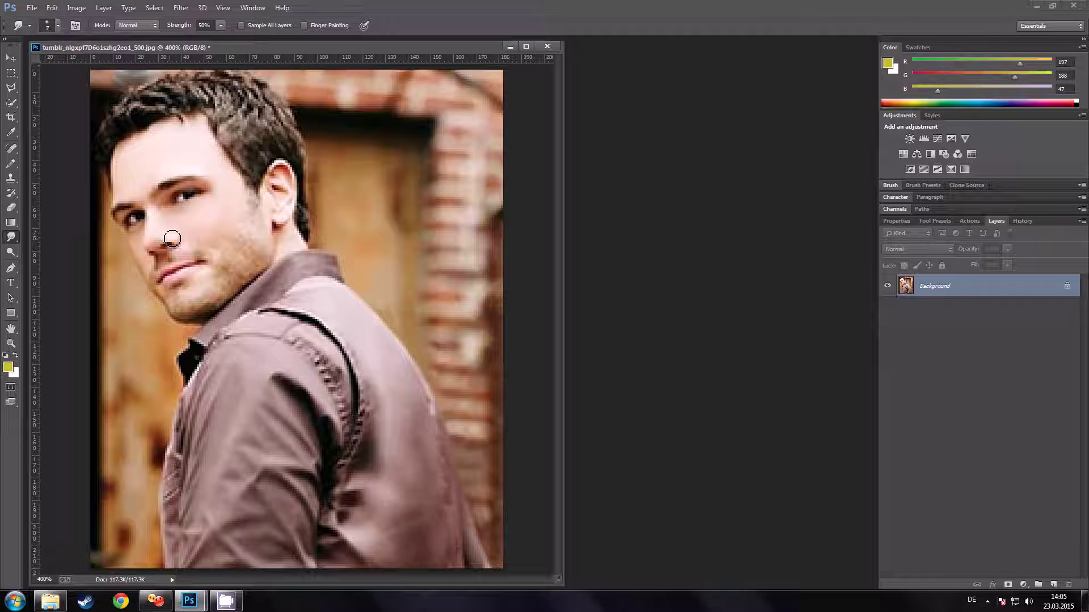
mouse_move(274, 201)
left_mouse_down()
mouse_move(268, 195)
mouse_move(278, 249)
mouse_move(295, 230)
mouse_move(294, 243)
mouse_move(284, 237)
left_mouse_up()
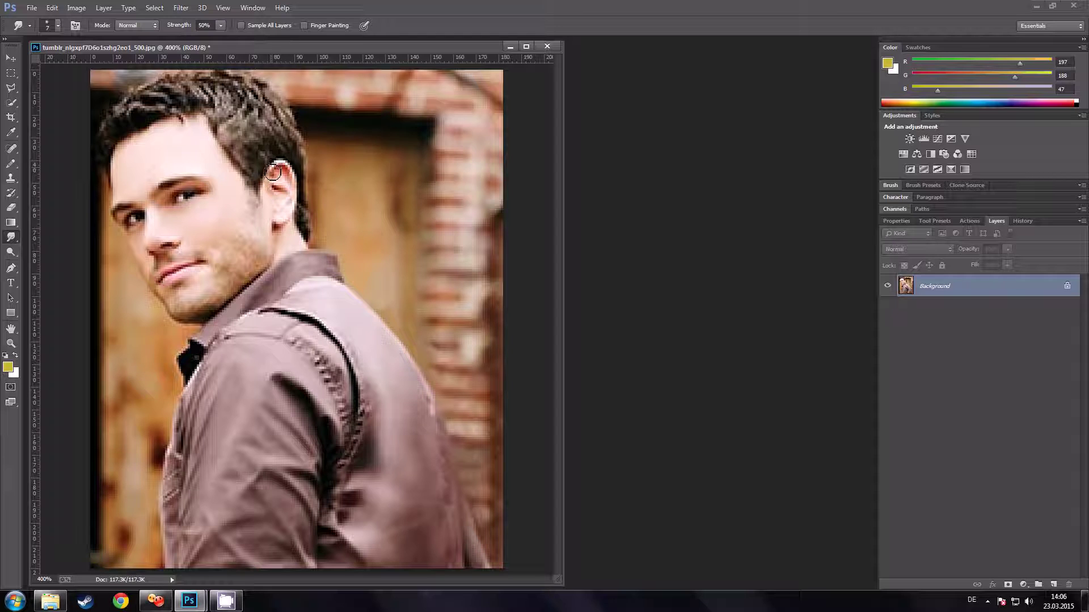
mouse_move(273, 173)
left_mouse_down()
mouse_move(291, 171)
mouse_move(277, 168)
mouse_move(296, 180)
mouse_move(295, 195)
left_mouse_up()
left_click_drag(159, 231, 139, 196)
mouse_move(187, 227)
left_mouse_down()
mouse_move(170, 236)
mouse_move(175, 228)
left_mouse_up()
Step: Activate the Sharpen tool and set its brush size to 15 px
left_click_drag(11, 244, 37, 248)
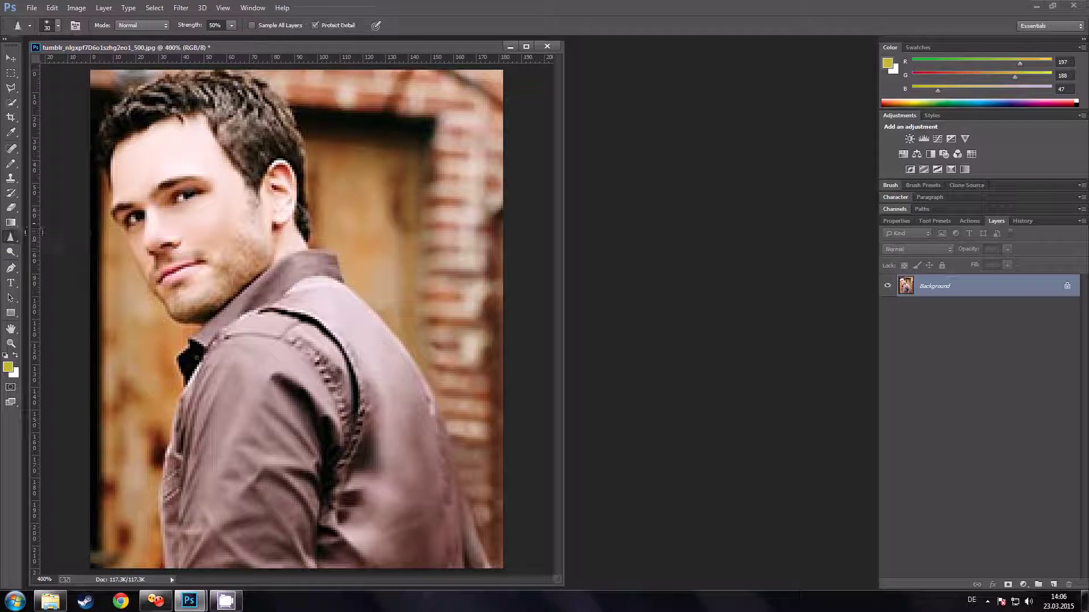
left_click(58, 25)
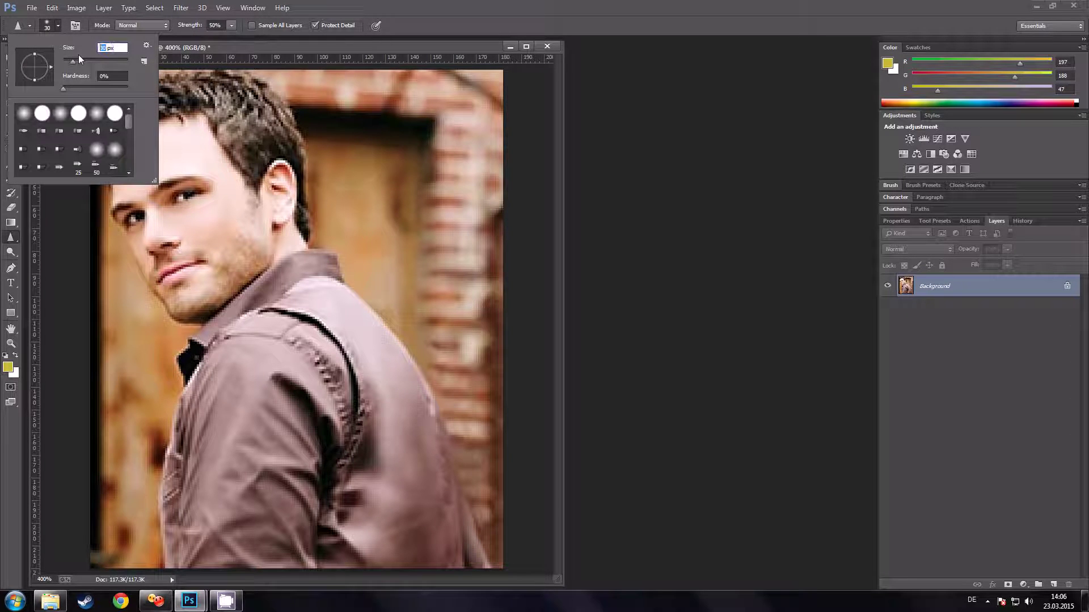
type("15")
key("Return")
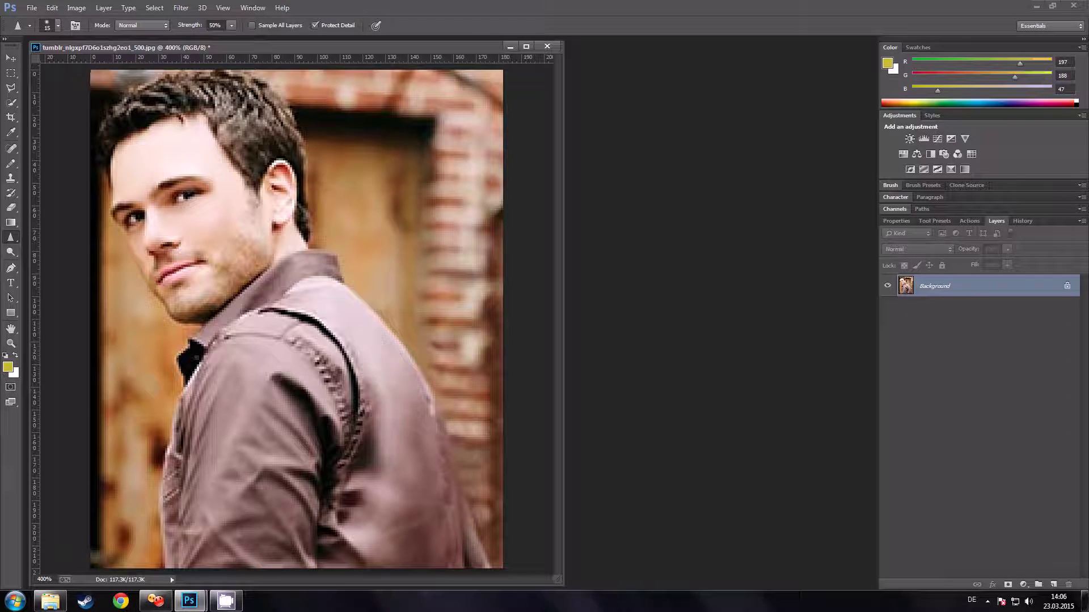
Step: Try sharpening heavily over the man's eye and eyebrow, and undo the strokes
left_click_drag(189, 188, 222, 191)
left_click_drag(253, 151, 241, 165)
mouse_move(150, 187)
left_mouse_down()
mouse_move(190, 192)
mouse_move(166, 199)
mouse_move(189, 187)
mouse_move(160, 193)
mouse_move(181, 181)
mouse_move(166, 204)
mouse_move(198, 183)
left_mouse_up()
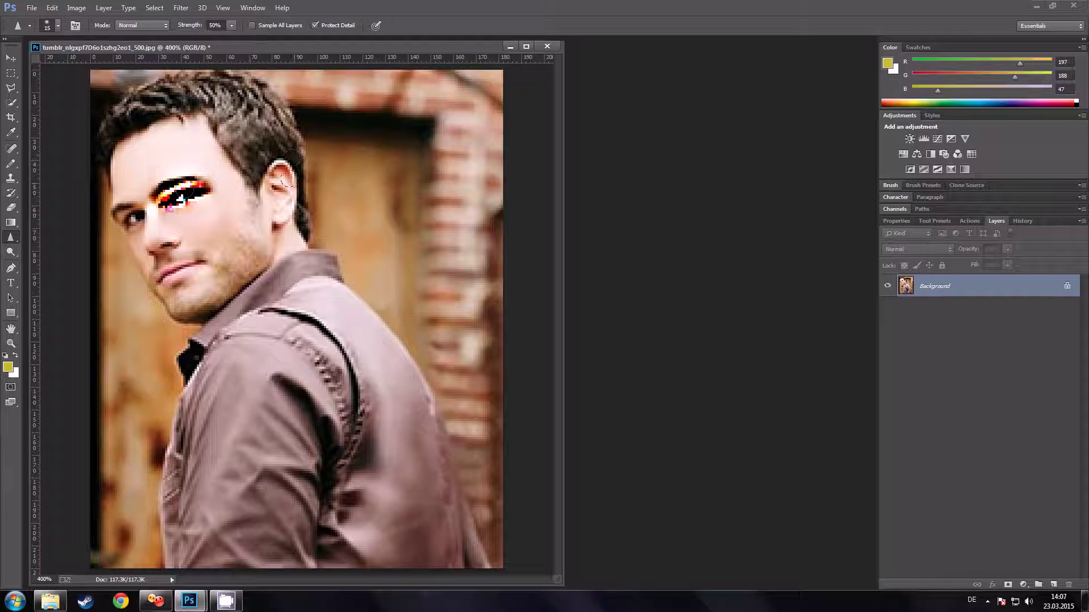
key("ctrl+alt+z")
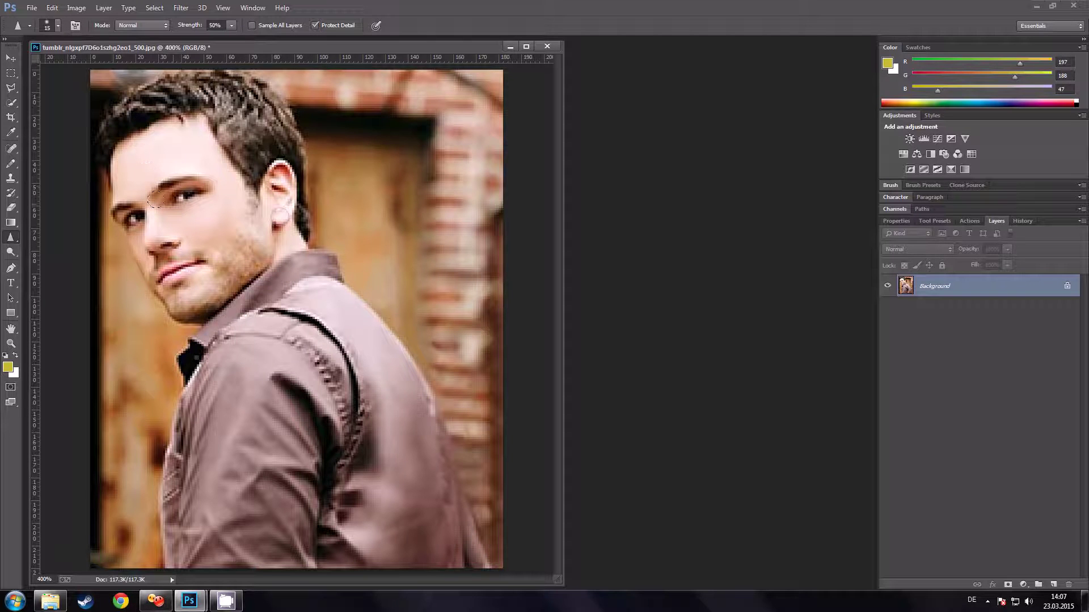
Step: Sharpen the man's eye and eyebrow, his hair and the dark seam on the back of his shirt
mouse_move(166, 199)
left_mouse_down()
mouse_move(200, 192)
mouse_move(206, 178)
left_mouse_up()
mouse_move(100, 143)
left_mouse_down()
mouse_move(104, 126)
mouse_move(227, 92)
mouse_move(283, 114)
mouse_move(301, 139)
left_mouse_up()
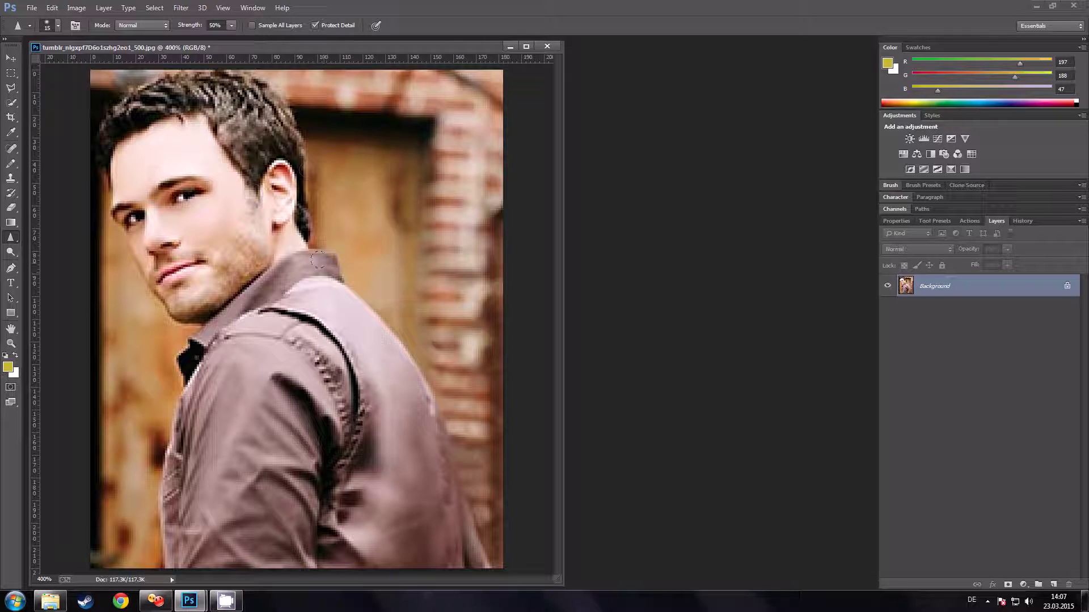
left_click_drag(354, 370, 325, 452)
left_click(334, 458)
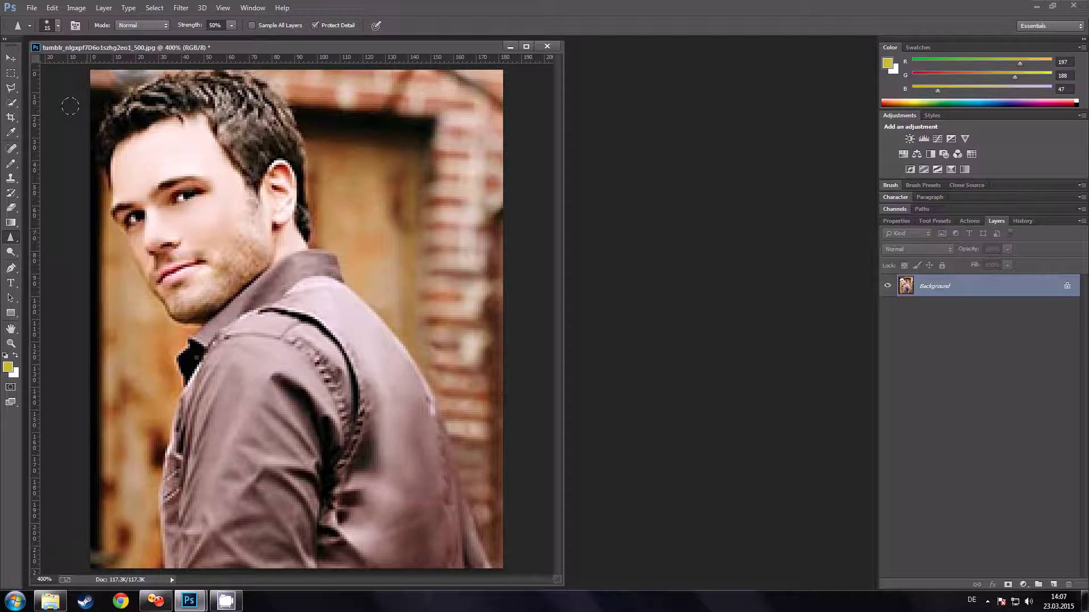
Step: Trace a closed Polygonal Lasso selection around the man, following his shirt, back, hair, face and collar
left_click(11, 87)
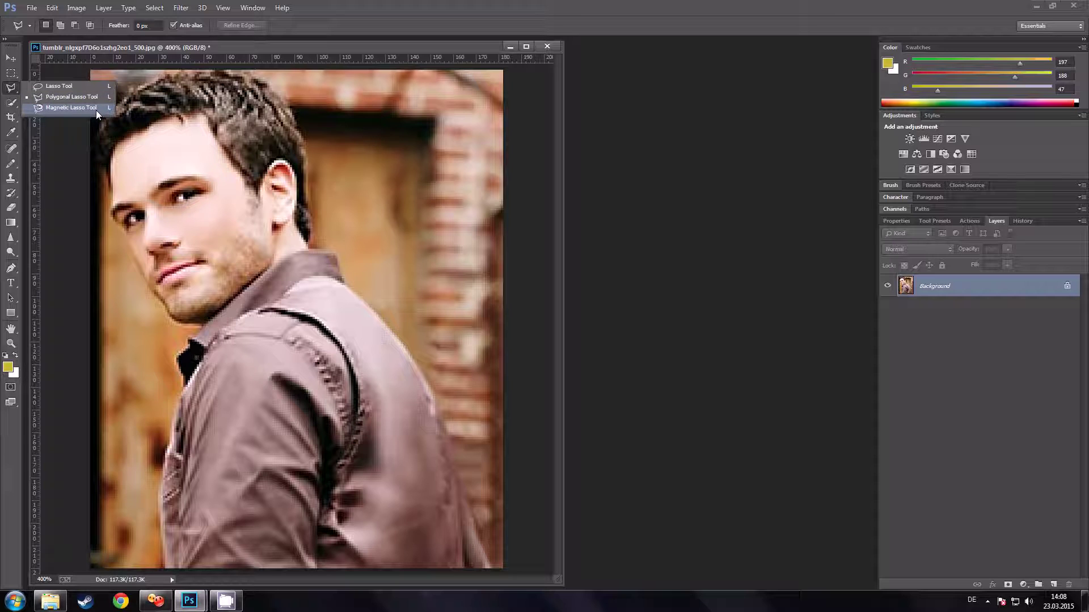
left_click(62, 100)
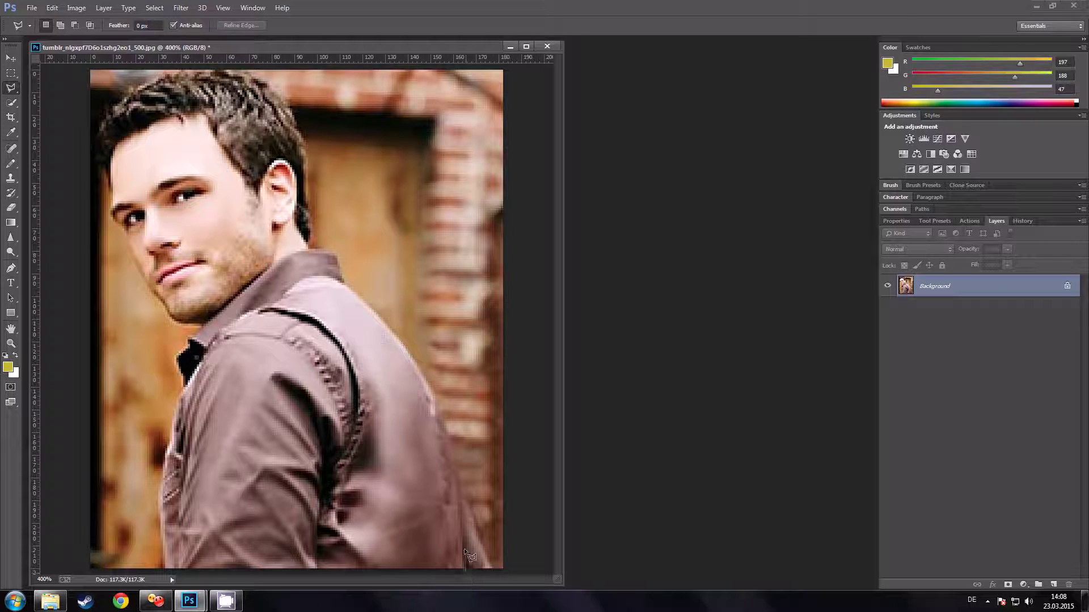
left_click(465, 572)
left_click(422, 377)
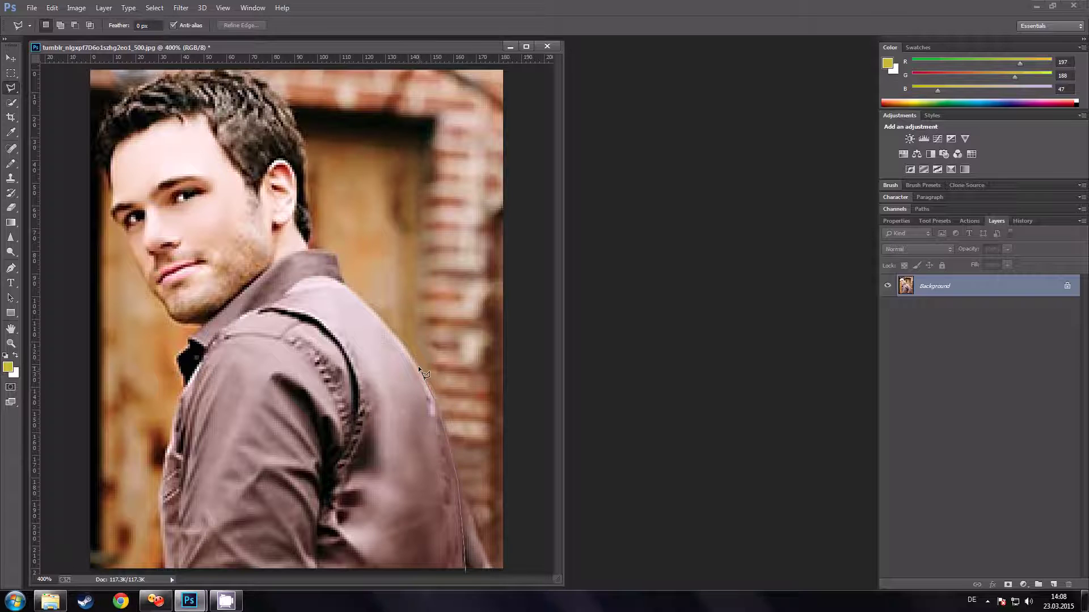
left_click(390, 330)
left_click(307, 249)
left_click(310, 225)
left_click(305, 197)
left_click(300, 139)
left_click(268, 88)
left_click(117, 105)
left_click(98, 147)
left_click(100, 160)
left_click(112, 165)
left_click(224, 336)
left_click(180, 356)
left_click(171, 571)
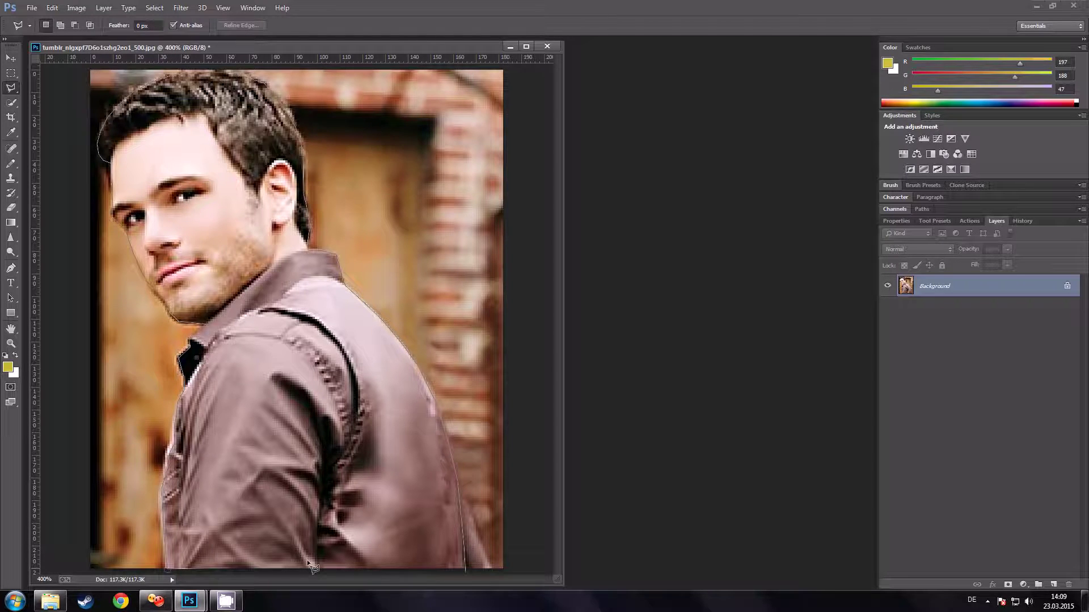
double_click(464, 573)
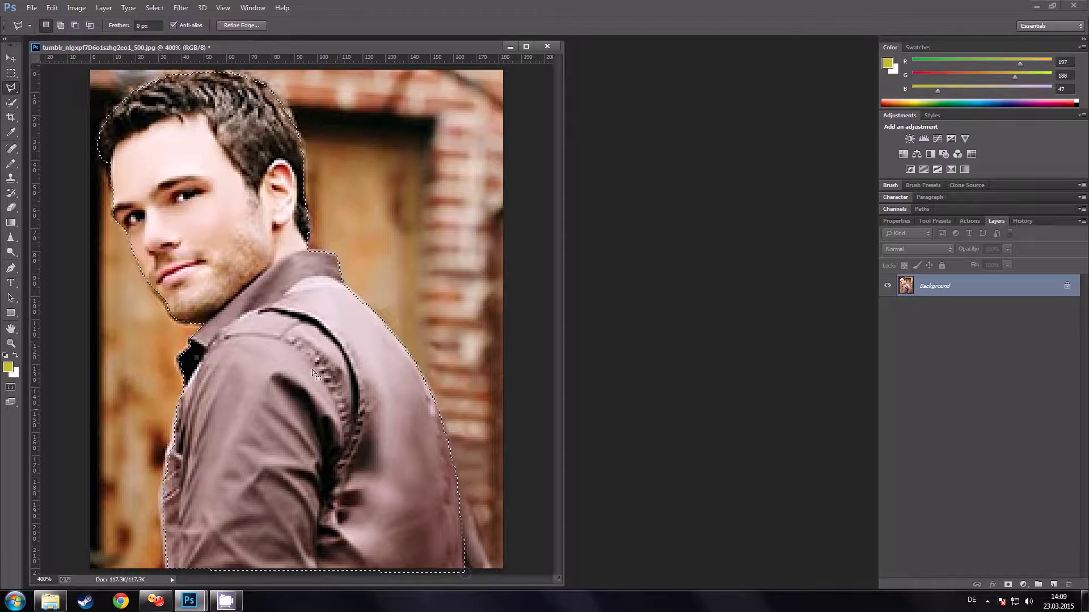
Step: Invert the selection so that it covers the background around the man
right_click(265, 271)
left_click(283, 294)
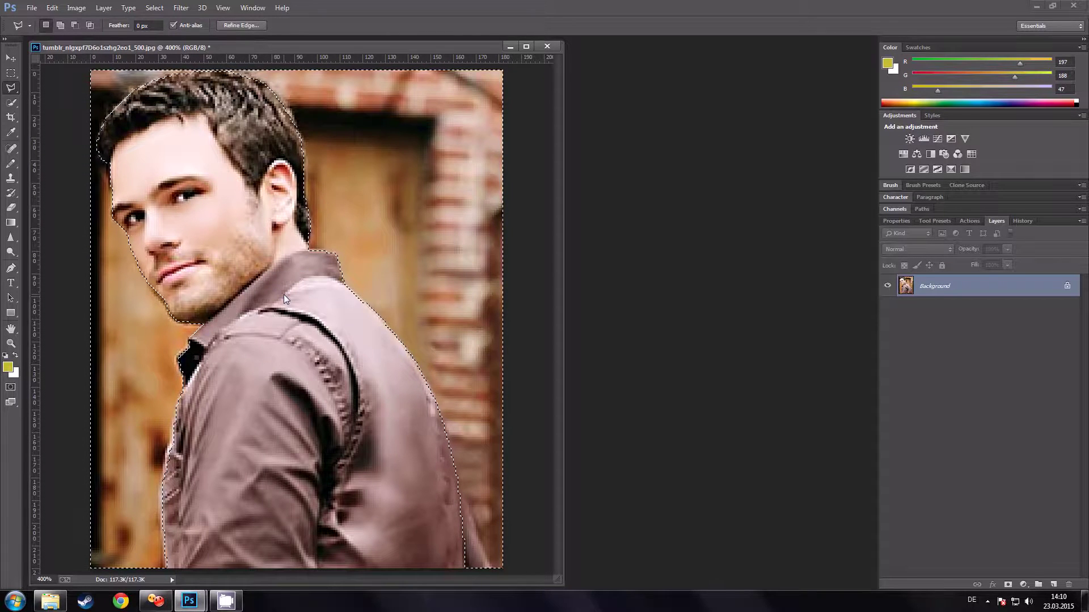
right_click(388, 239)
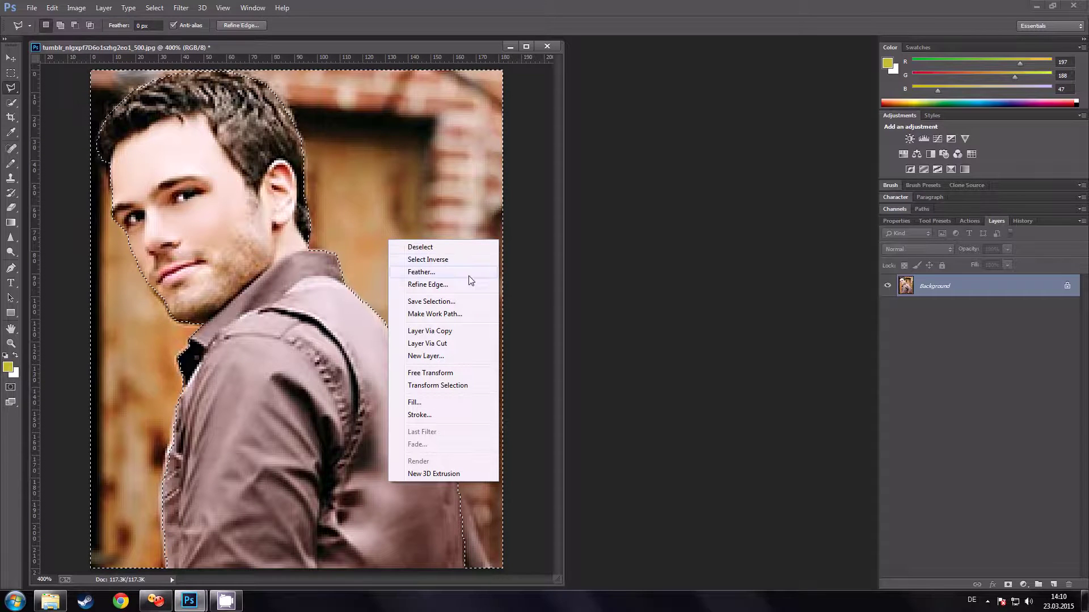
left_click(536, 253)
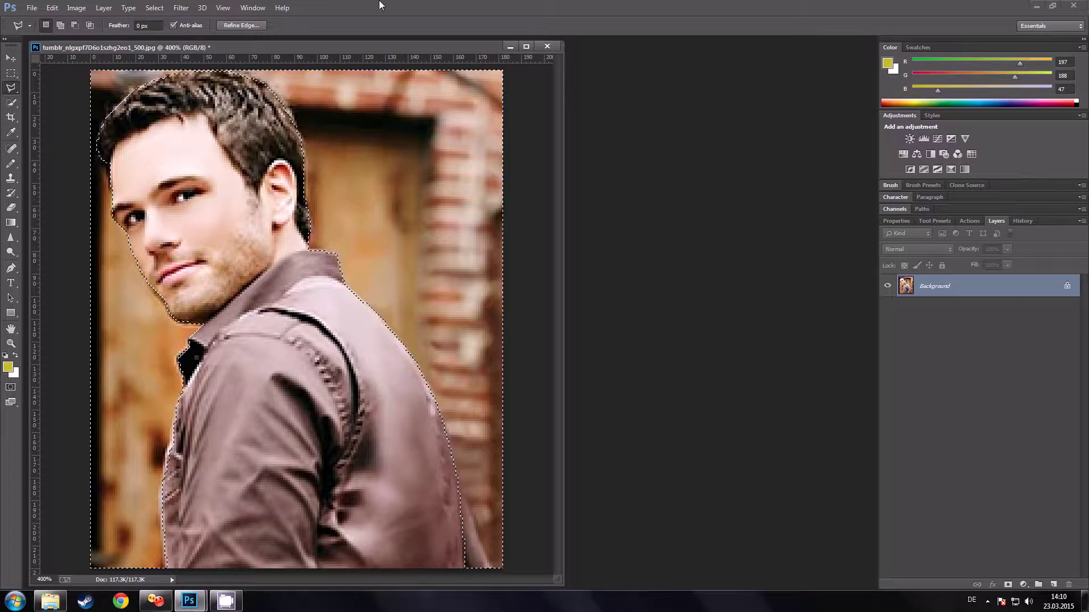
Step: Unlock the Background layer, add a new empty layer and place it beneath the photo layer
left_click(1065, 288)
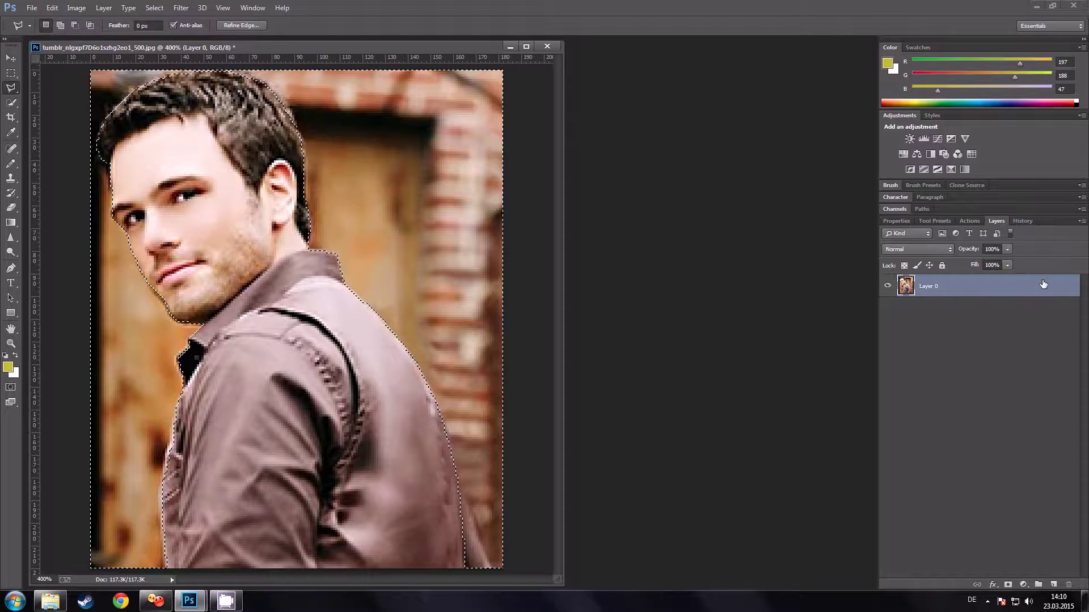
left_click(1053, 584)
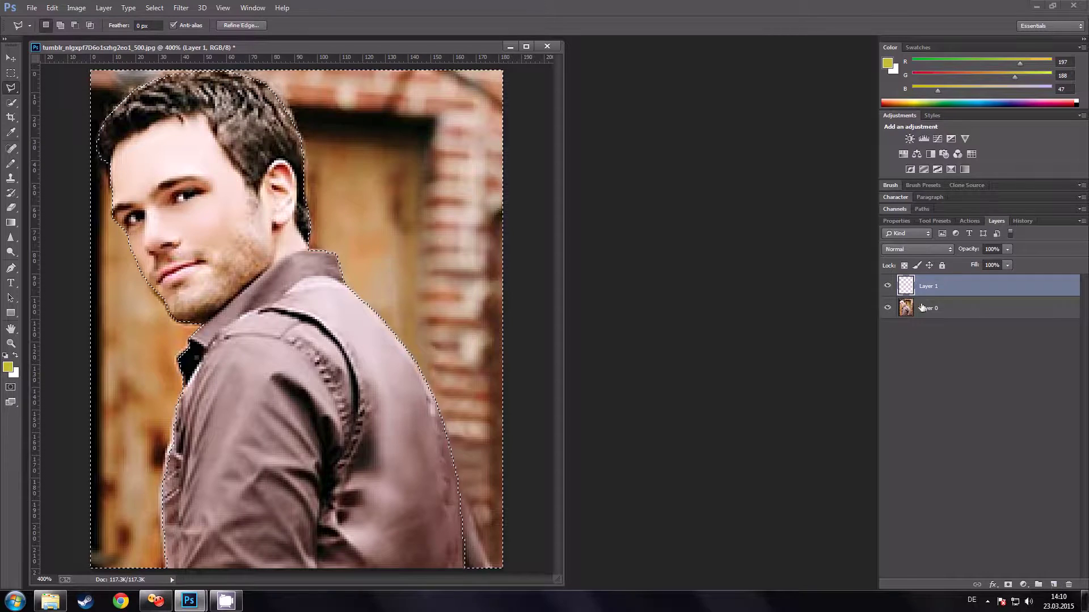
left_click_drag(921, 308, 913, 286)
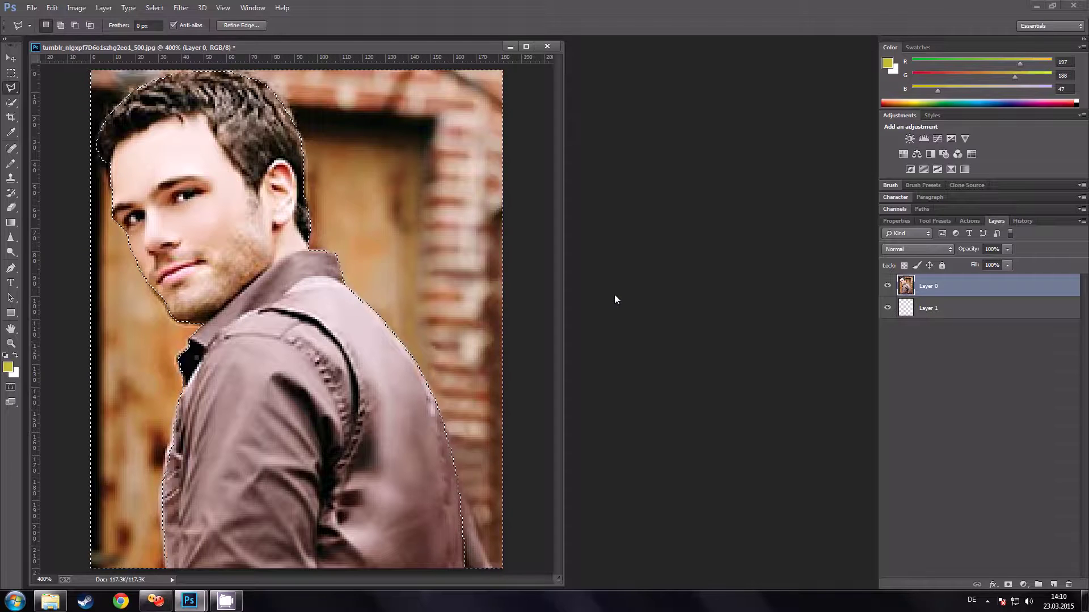
Step: Delete the selected background from the photo layer and select the entire canvas
key("Delete")
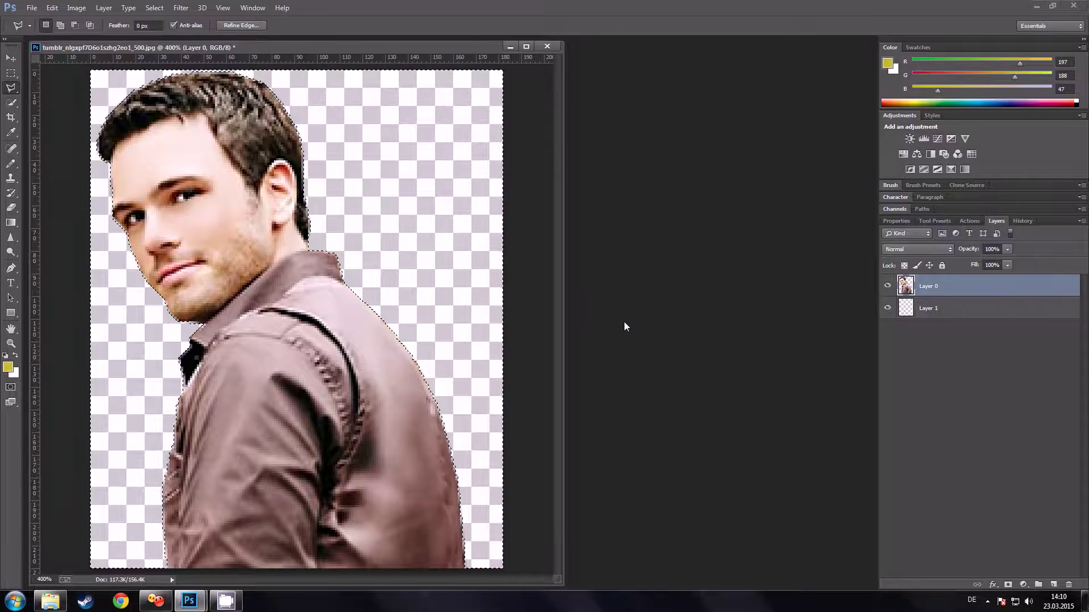
key("ctrl+a")
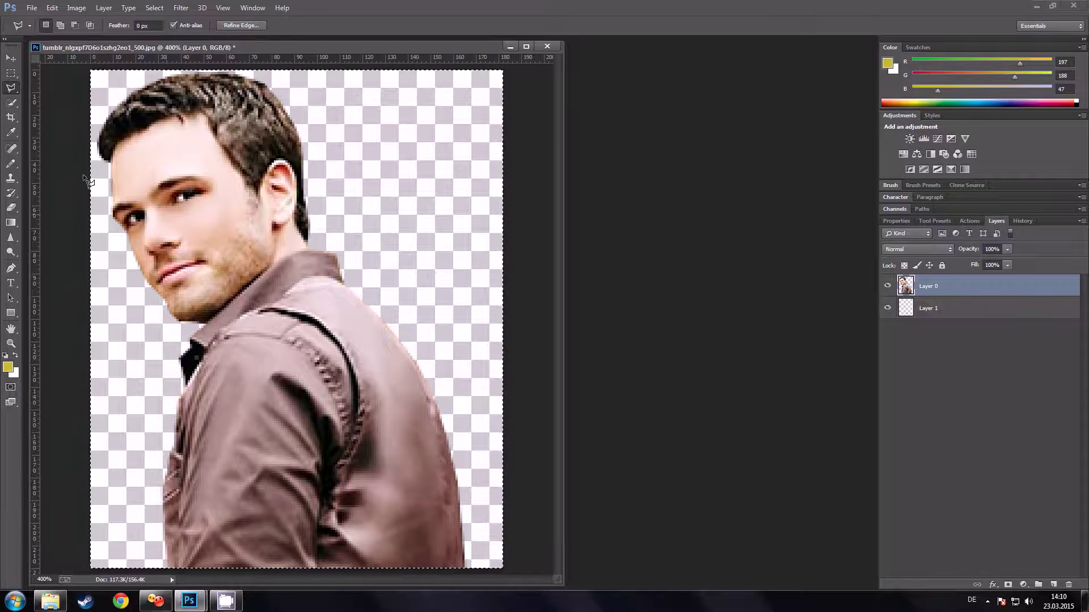
Step: Save the cut-out as a PNG named 470 in the AVS PNGs folder, with smallest compression and no interlacing
left_click(32, 7)
left_click(73, 113)
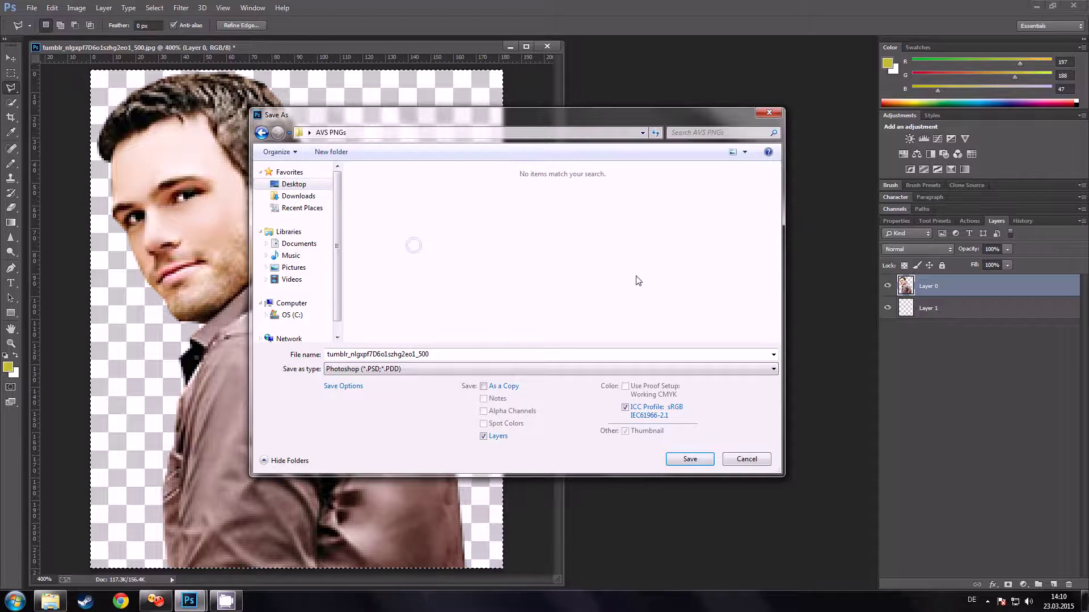
left_click(511, 370)
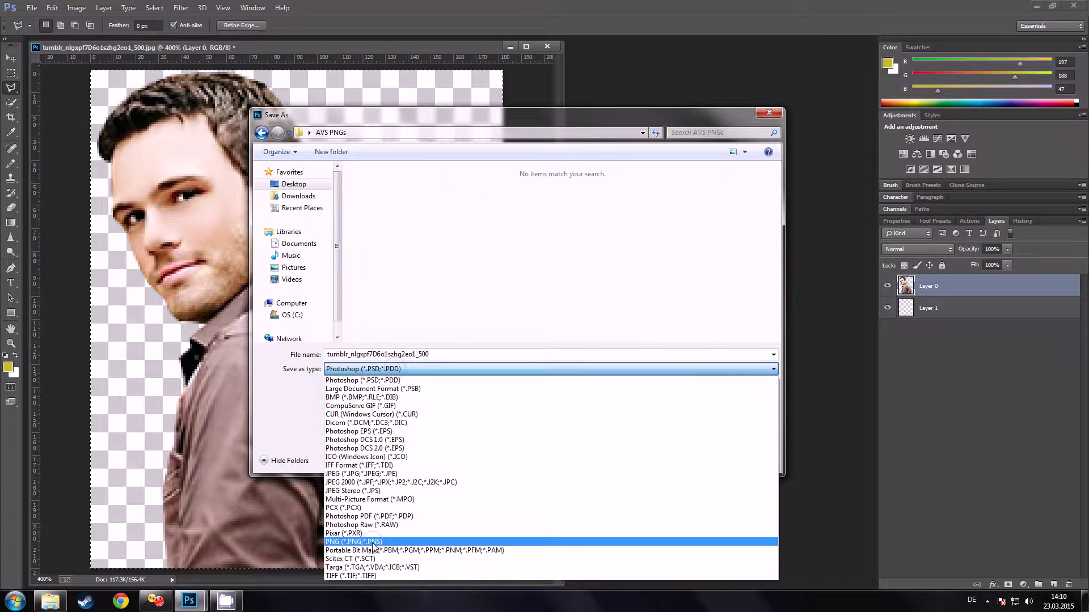
left_click(357, 542)
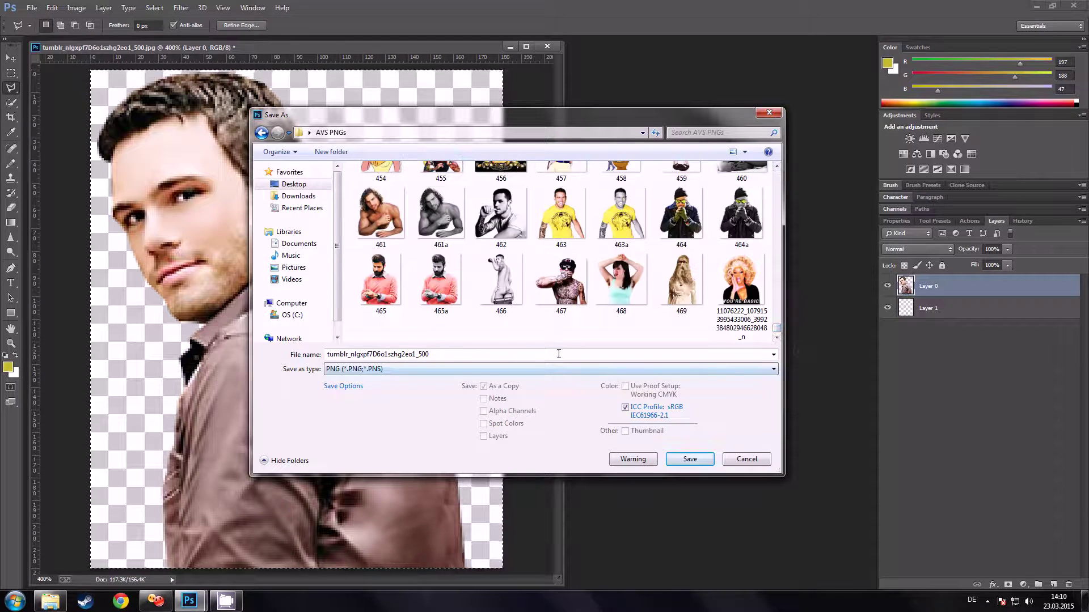
key("shift+Tab")
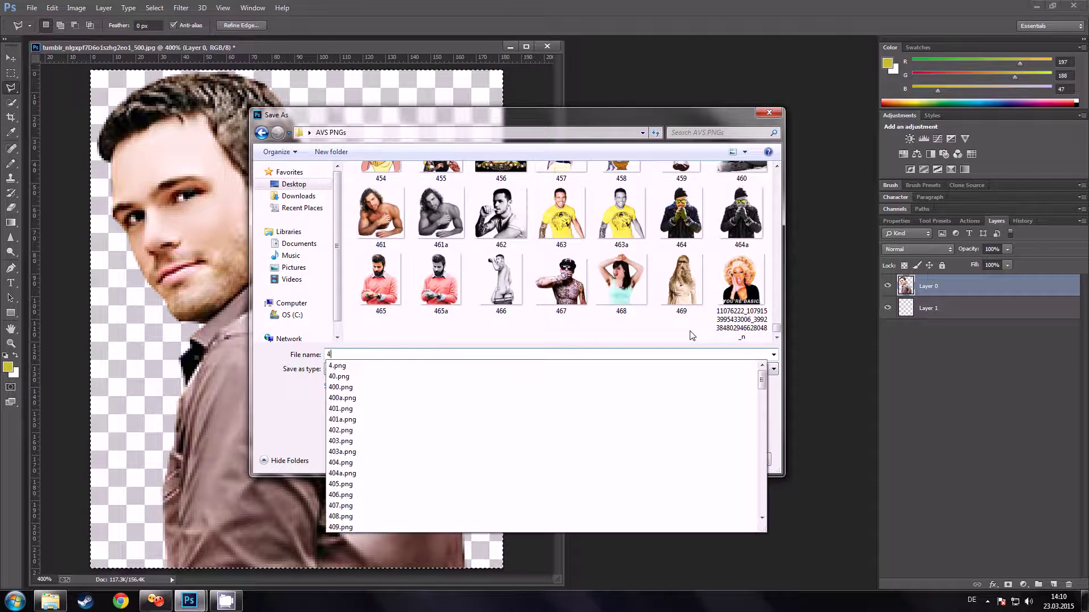
key("Return")
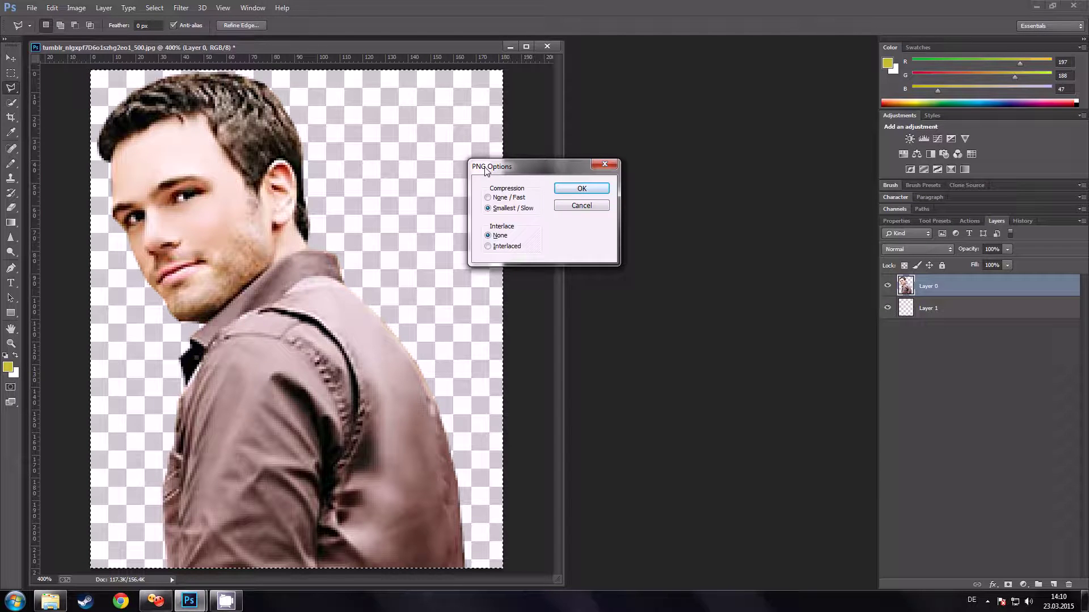
left_click(570, 188)
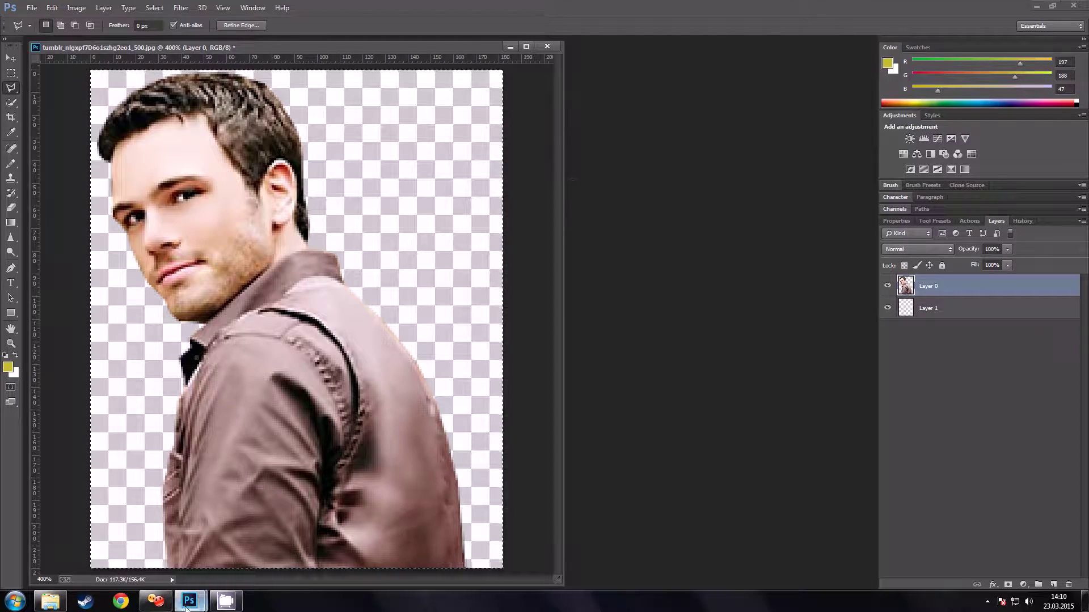
Step: Switch to the chat program and import the image file 470 from the AVS PNGs folder into the prop bag
left_click(189, 601)
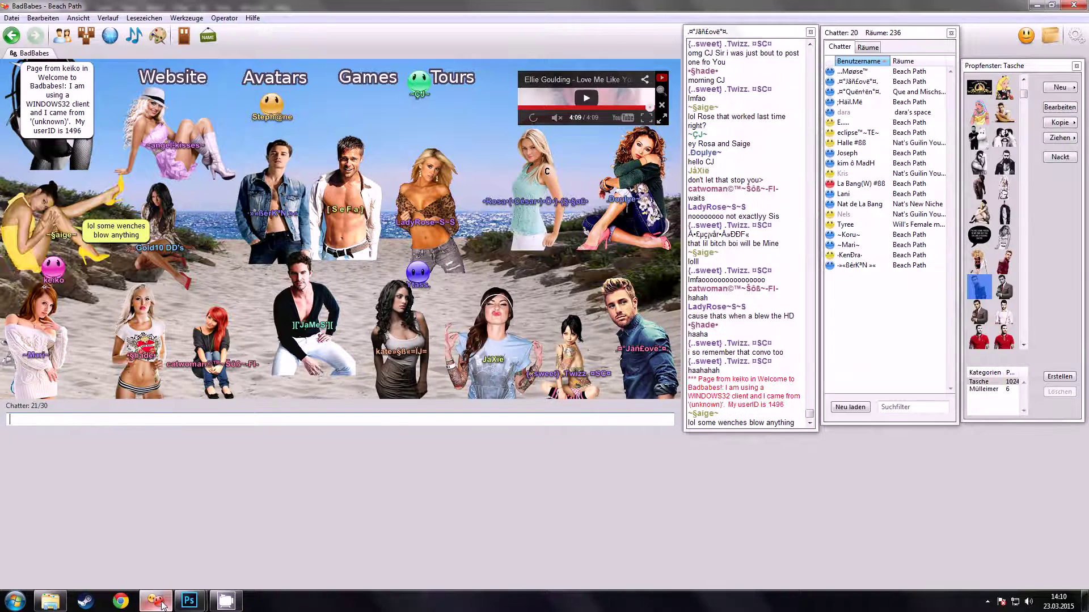
left_click(1056, 88)
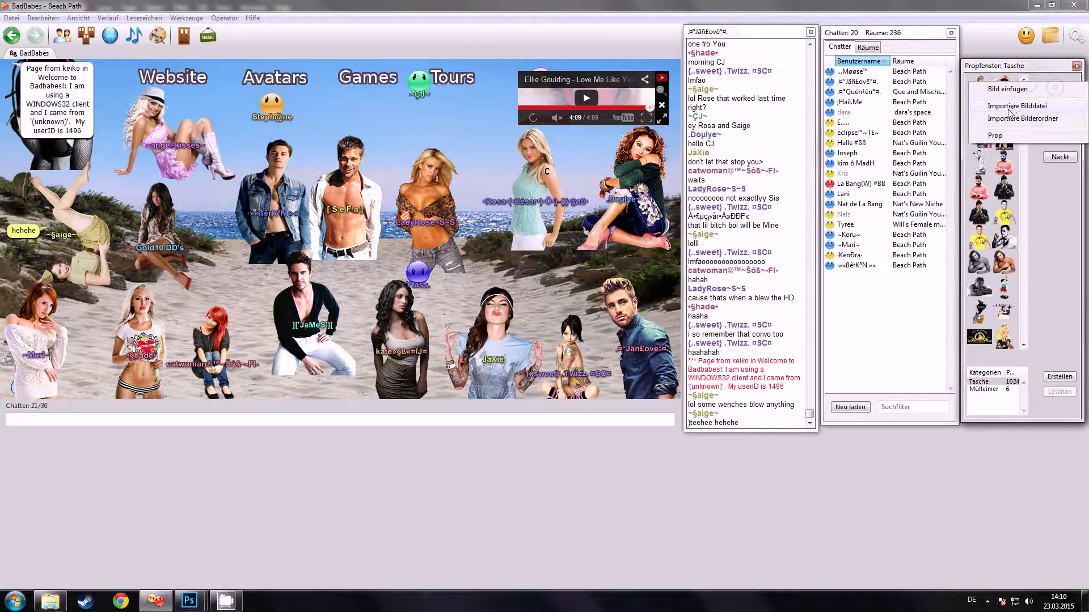
left_click(1009, 109)
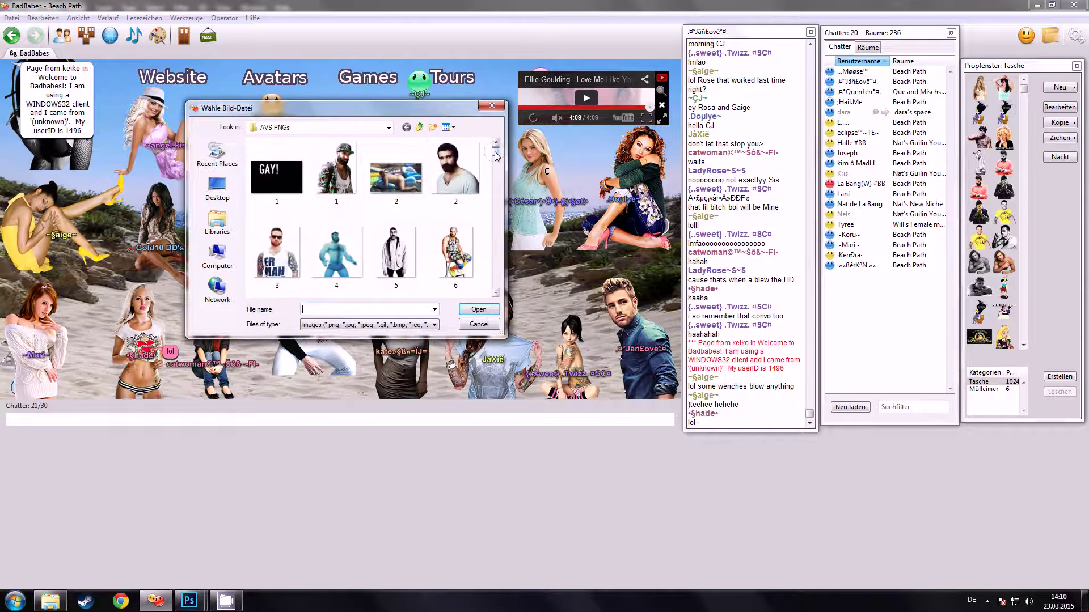
left_click_drag(496, 154, 496, 284)
left_click(385, 257)
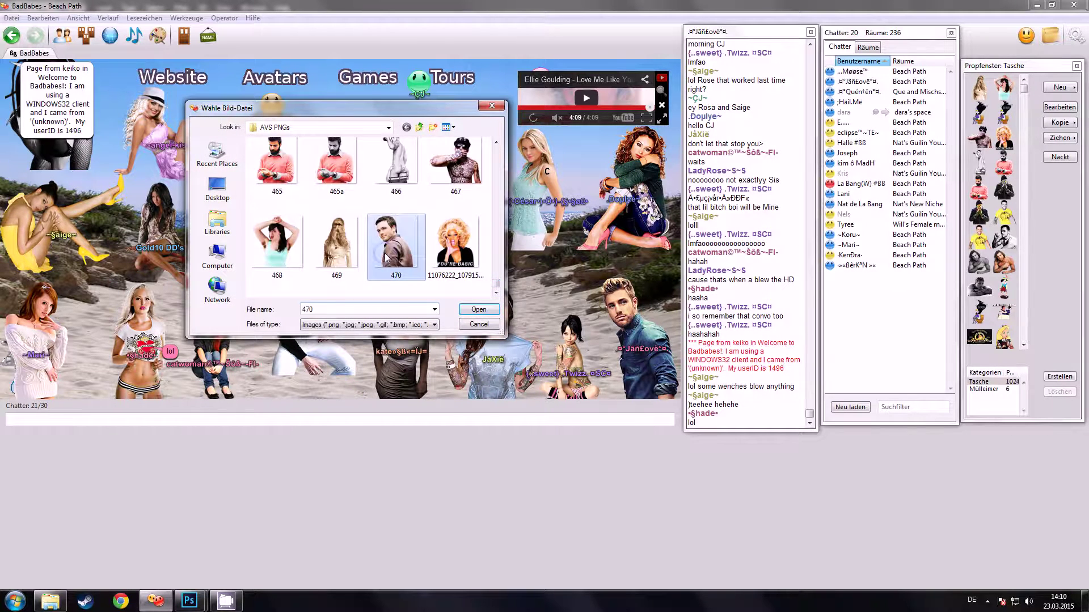
double_click(386, 257)
left_click(513, 338)
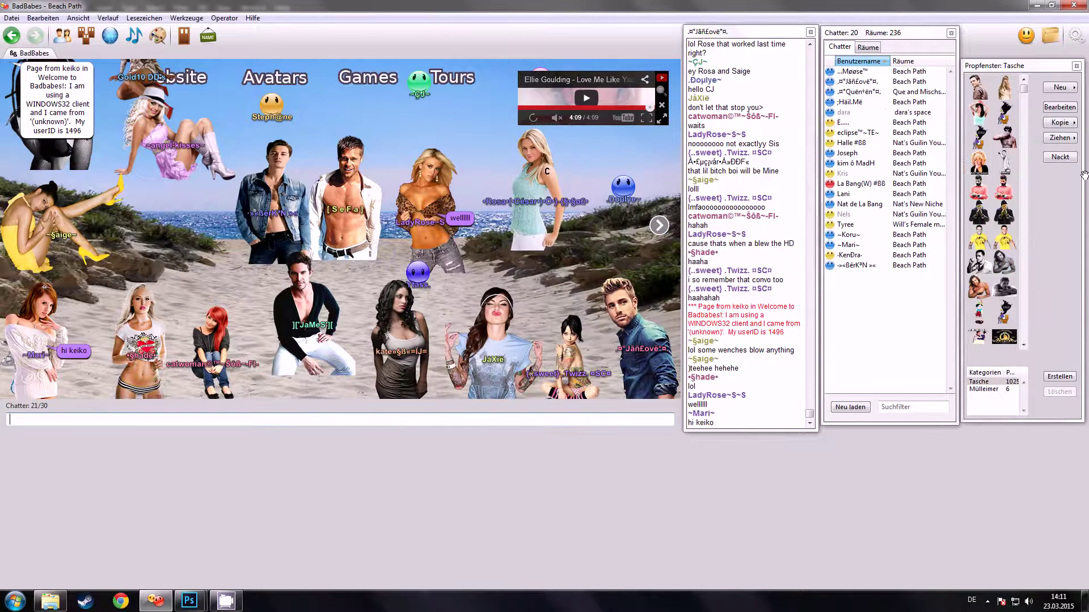
Step: Wear the newly imported portrait prop as the avatar in the Beach Path room
left_click(976, 91)
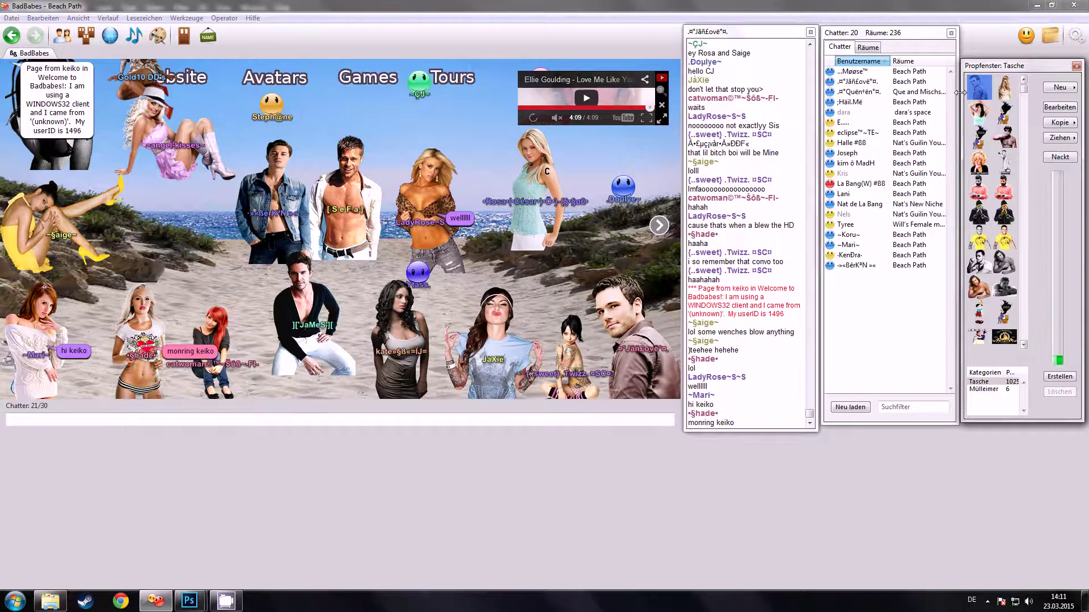
left_click(534, 418)
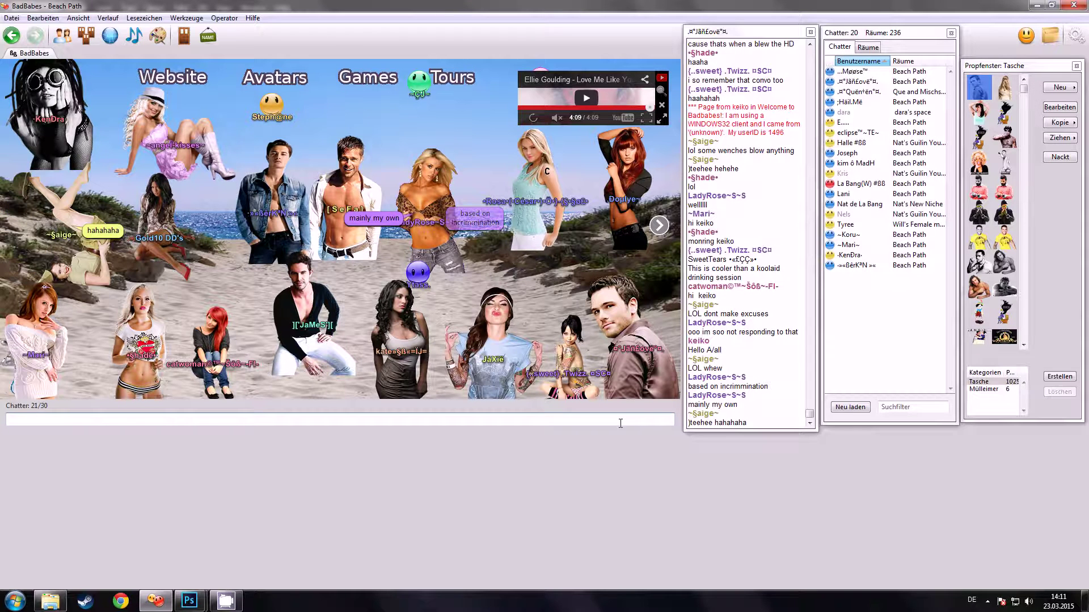
Step: Switch back to Photoshop, select the entire canvas and turn the portrait black and white with Hue/Saturation, setting saturation to -100
mouse_move(189, 601)
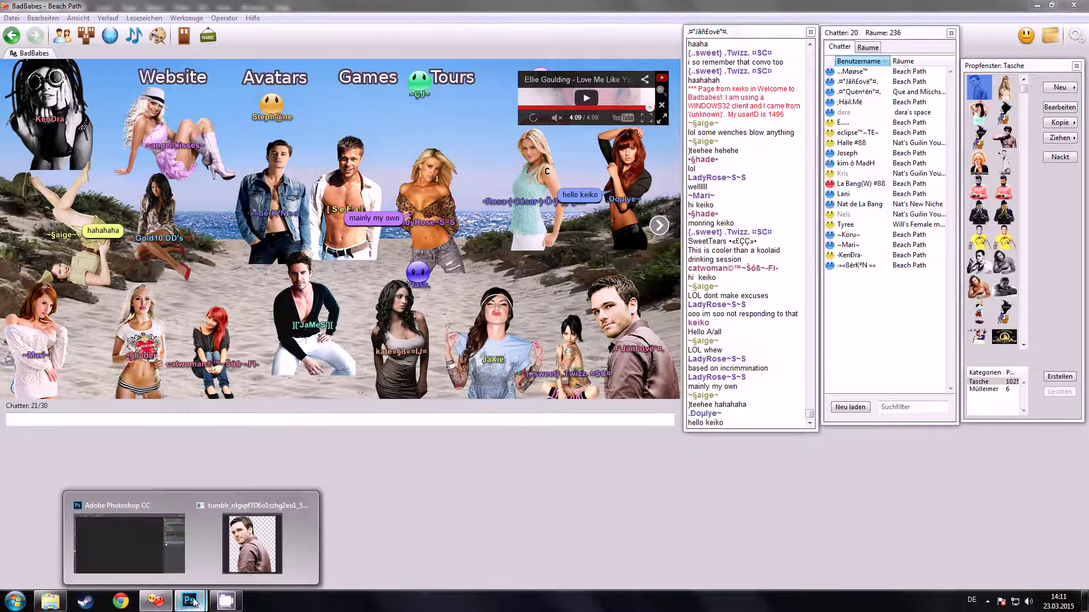
left_click(252, 530)
left_click(67, 167)
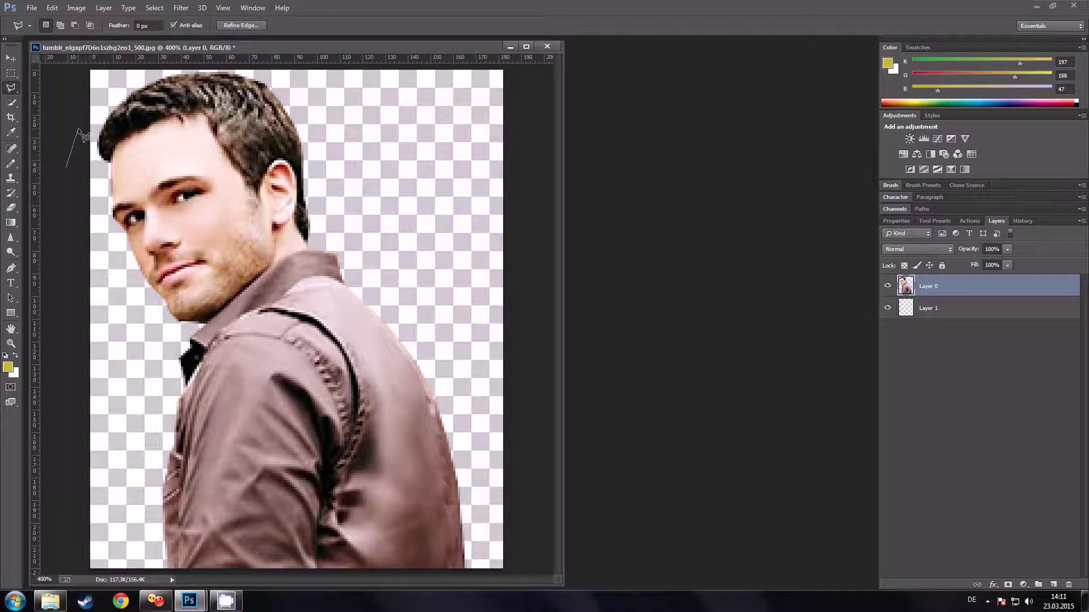
key("Escape")
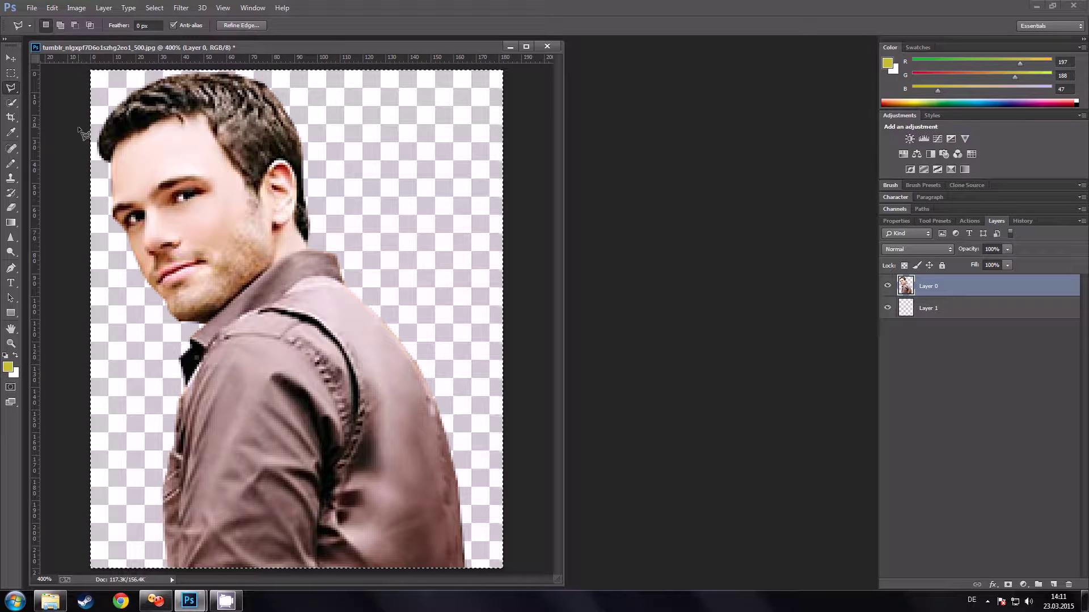
left_click(76, 7)
mouse_move(194, 39)
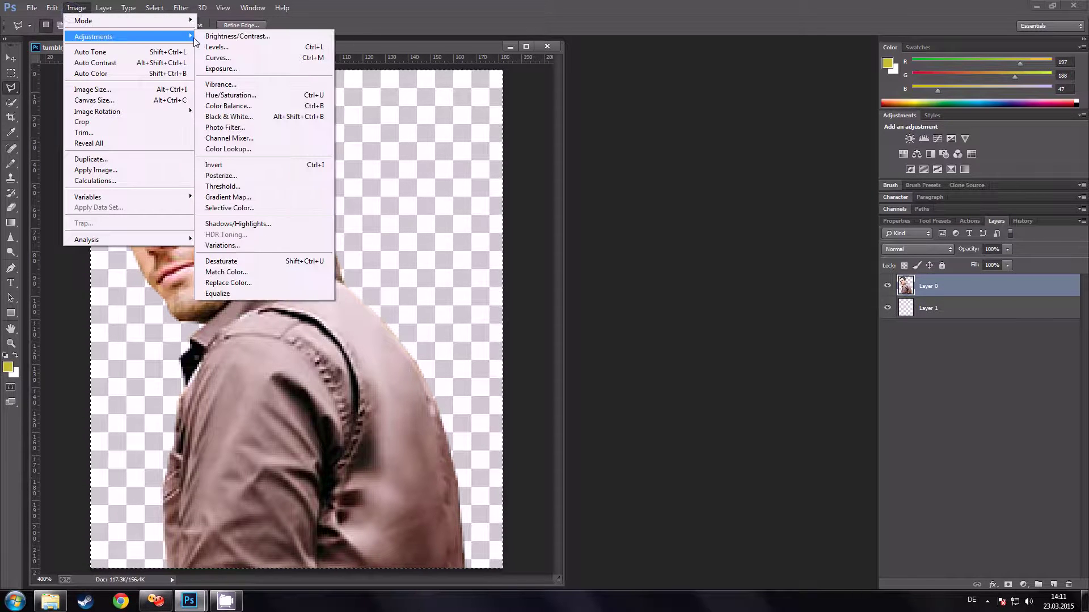
left_click(238, 94)
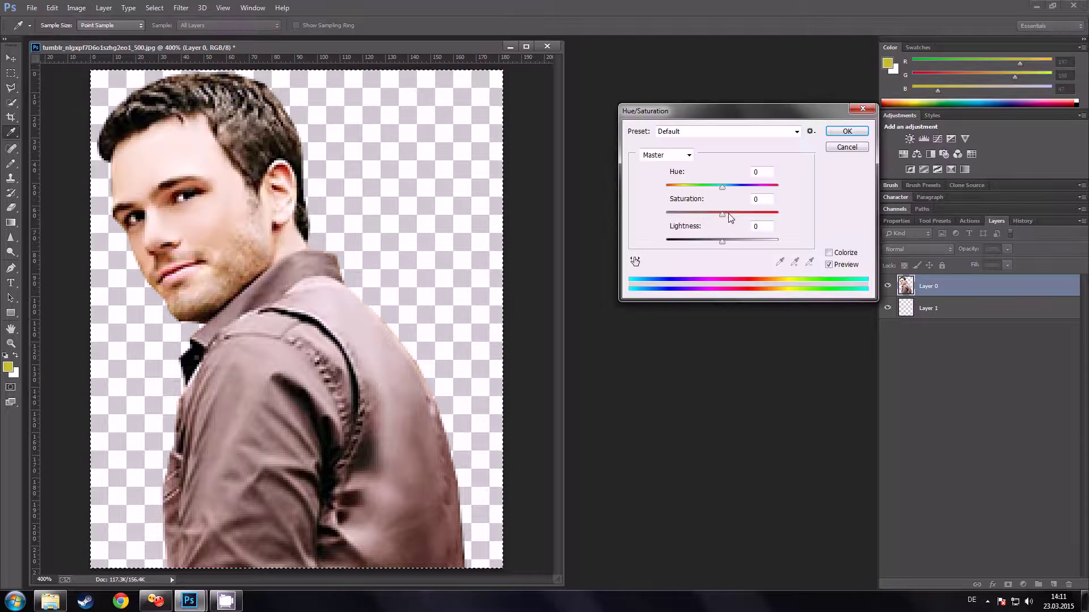
left_click_drag(721, 216, 623, 216)
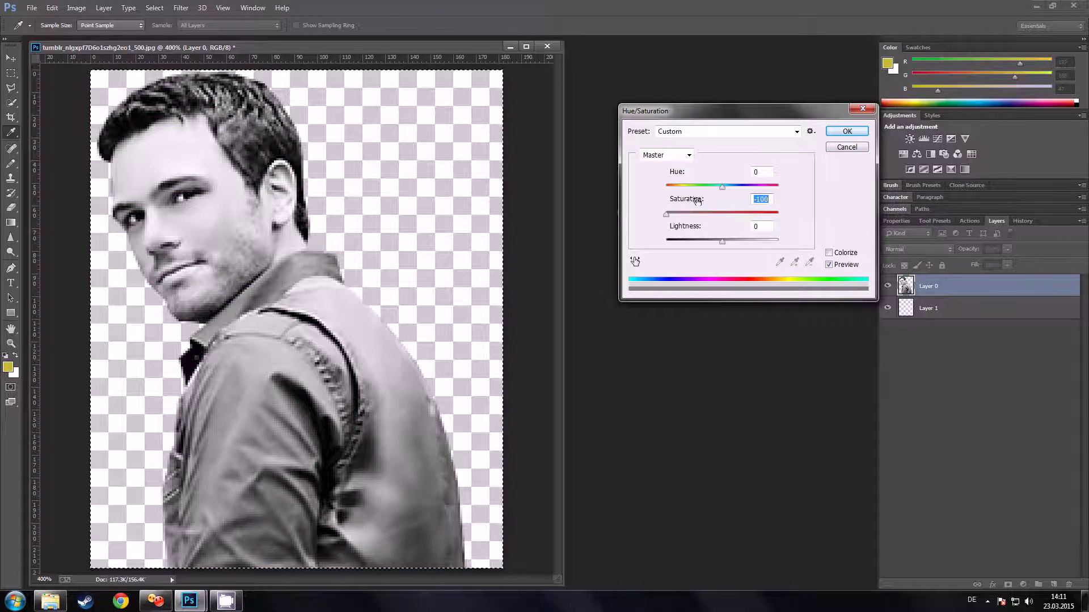
left_click(842, 133)
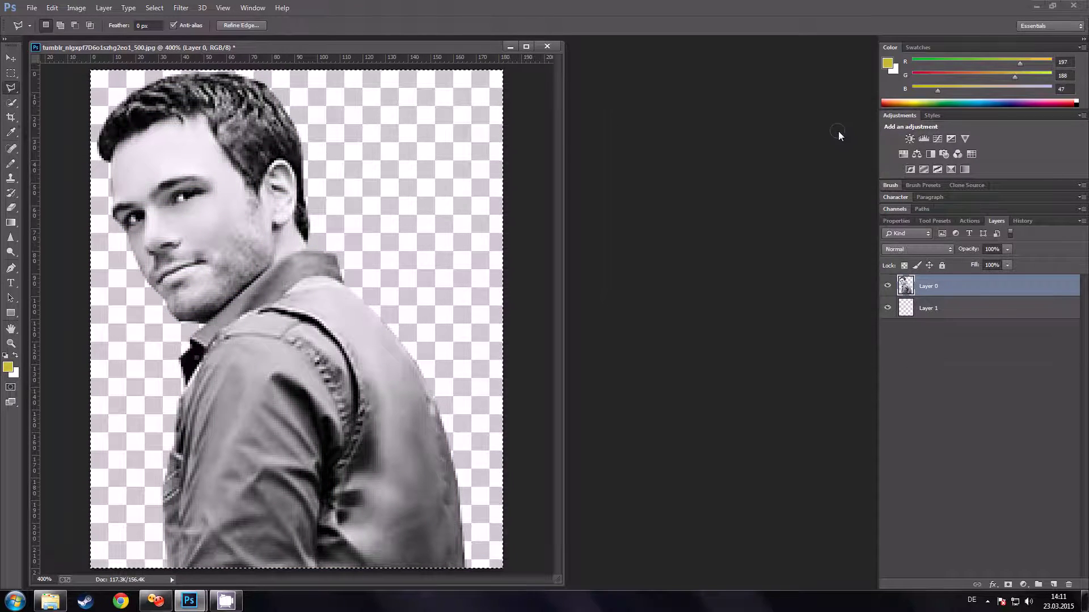
Step: Save the black-and-white portrait as a PNG named 470a in the AVS PNGs folder, with smallest compression and no interlacing
left_click(74, 11)
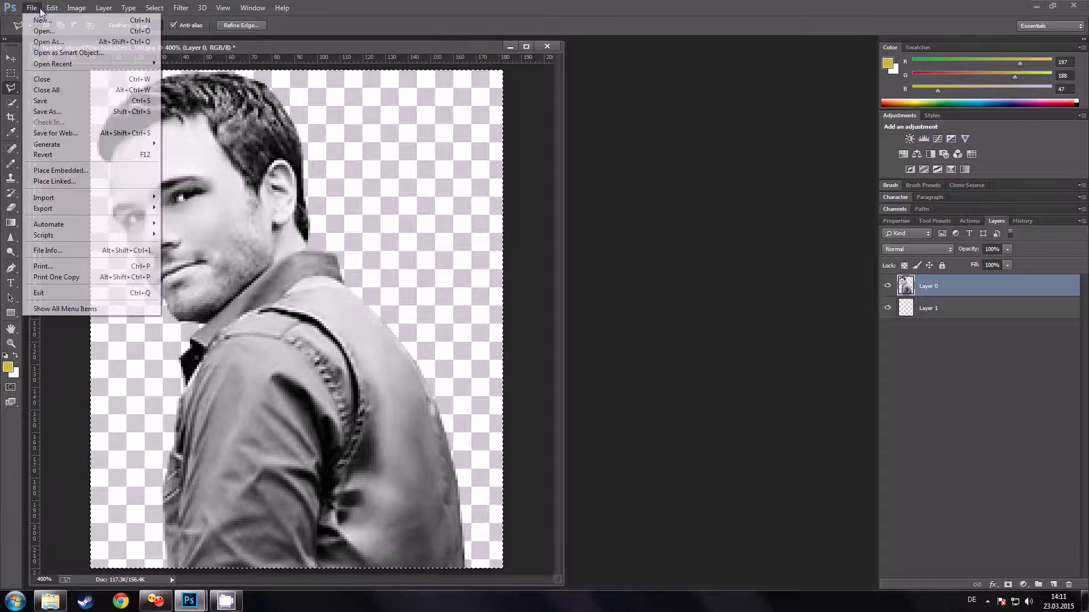
left_click(47, 112)
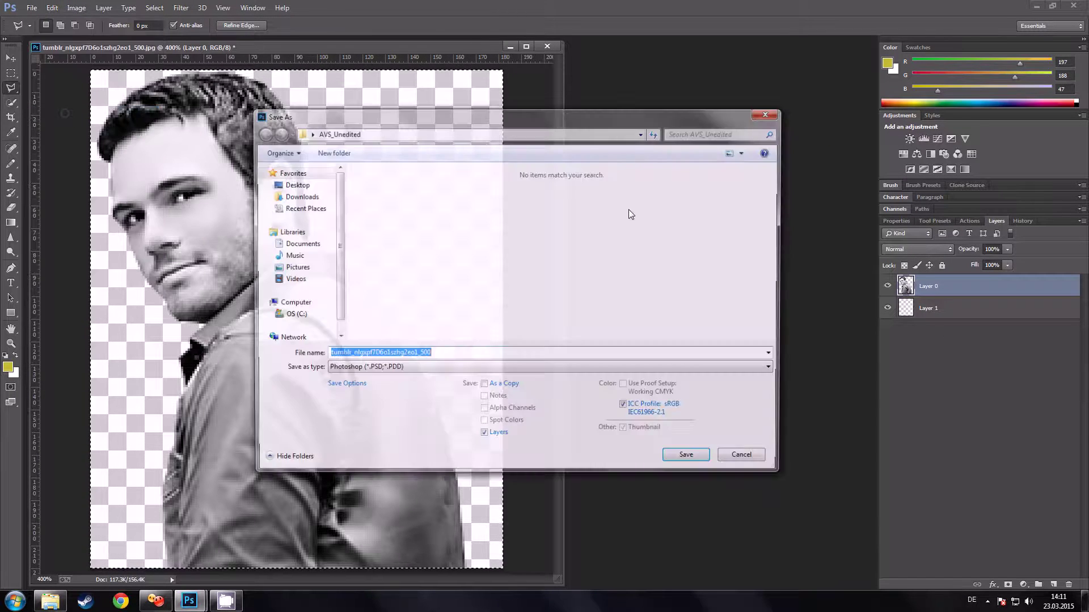
double_click(397, 243)
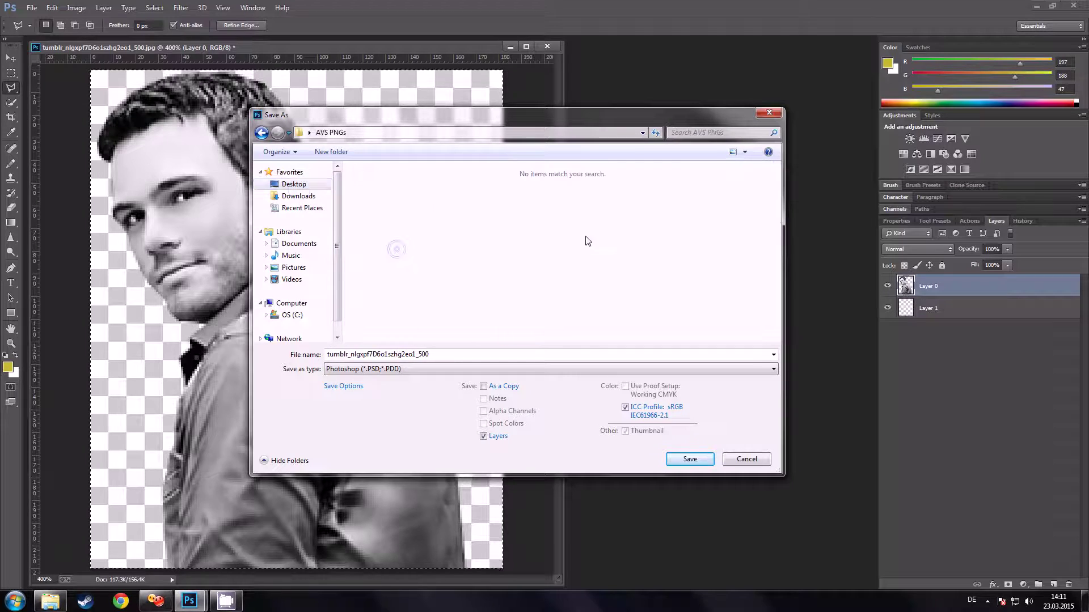
left_click(773, 369)
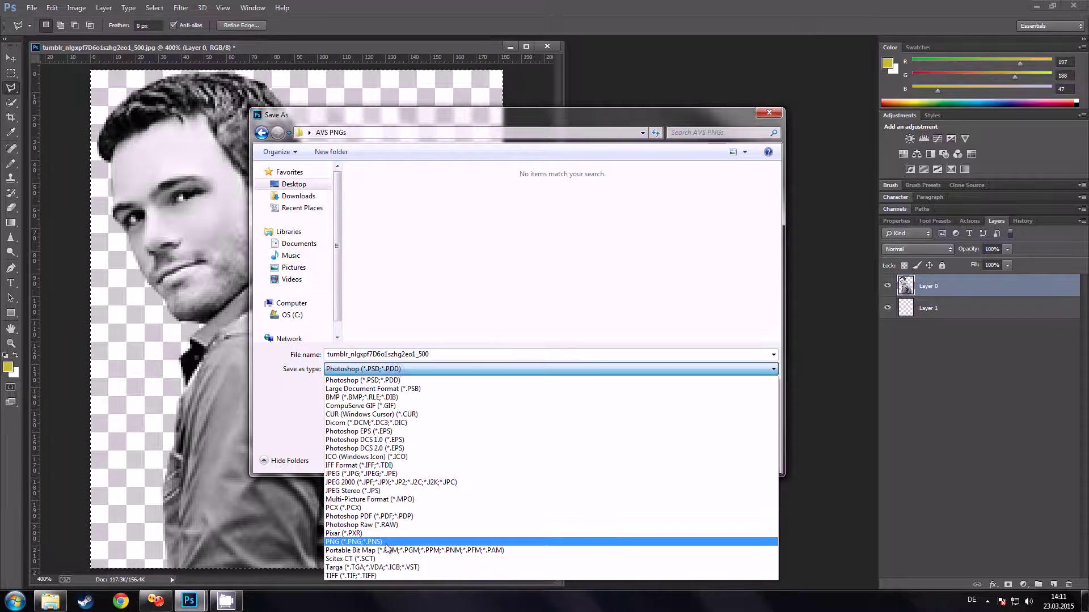
left_click(737, 542)
left_click_drag(776, 177, 780, 334)
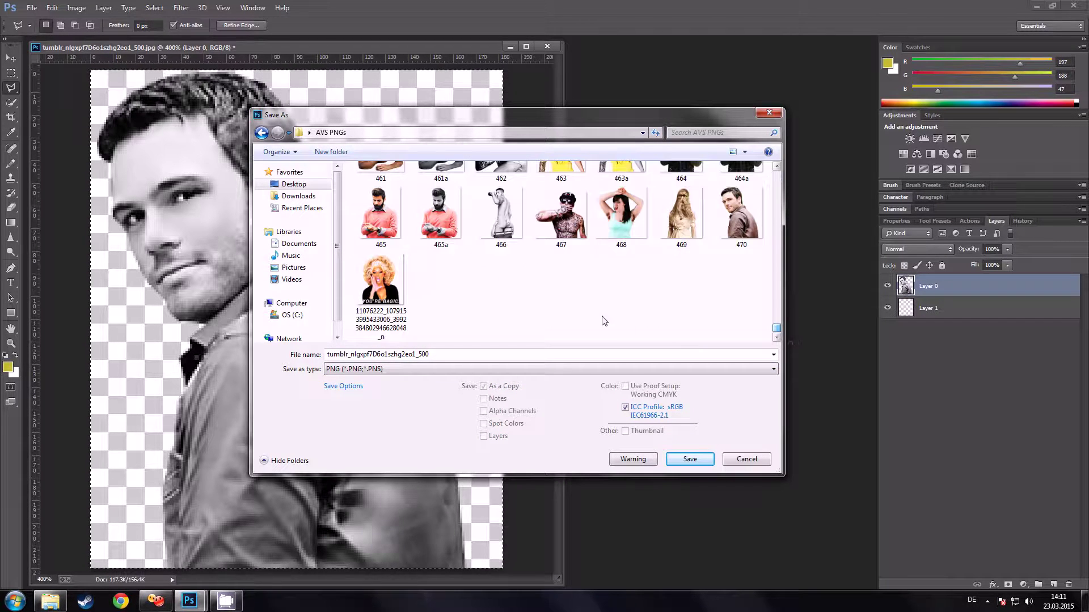
left_click(745, 219)
double_click(427, 355)
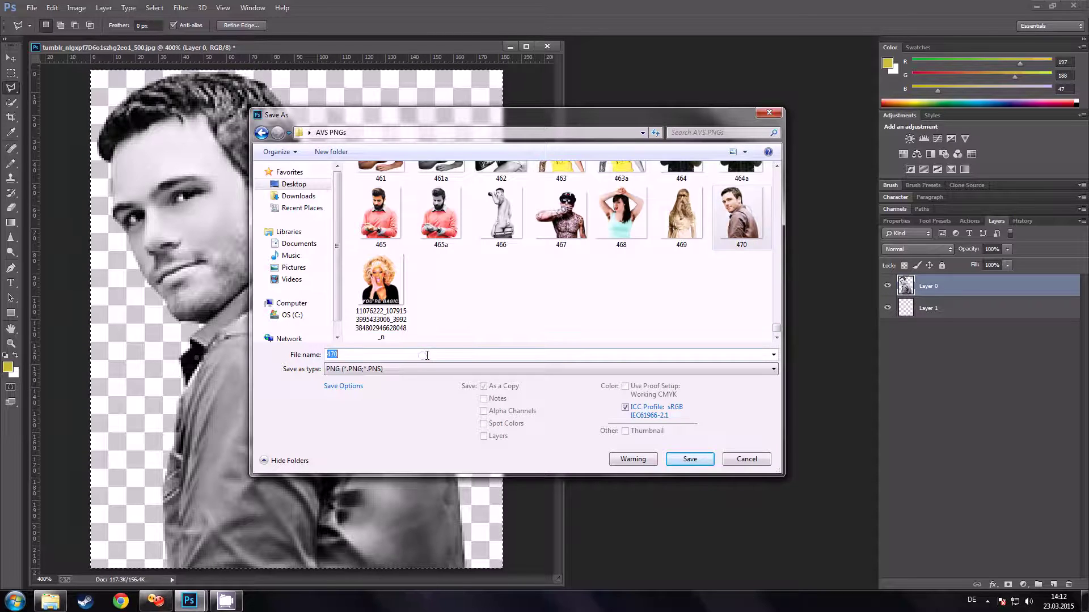
left_click(700, 458)
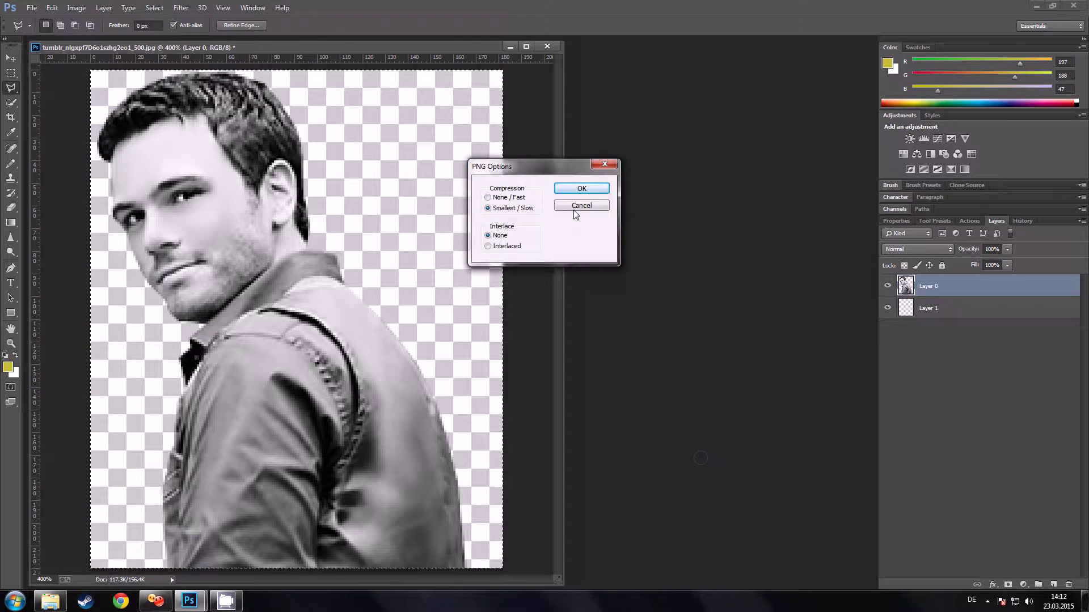
left_click(579, 190)
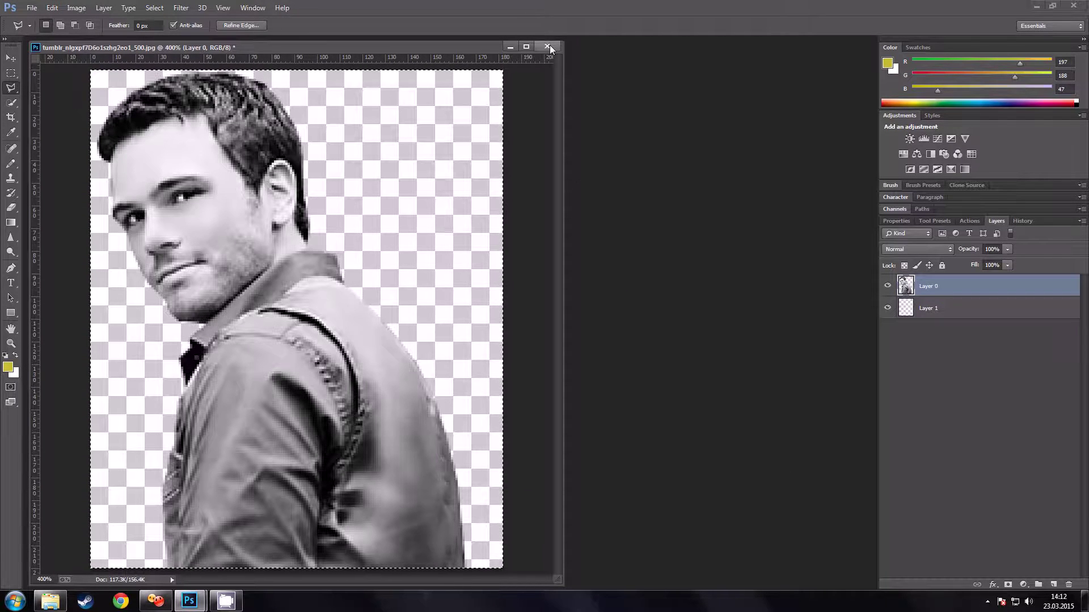
Step: Switch to the chat program, import the image 470a from the AVS PNGs folder into the prop bag and wear it as the avatar
left_click(156, 601)
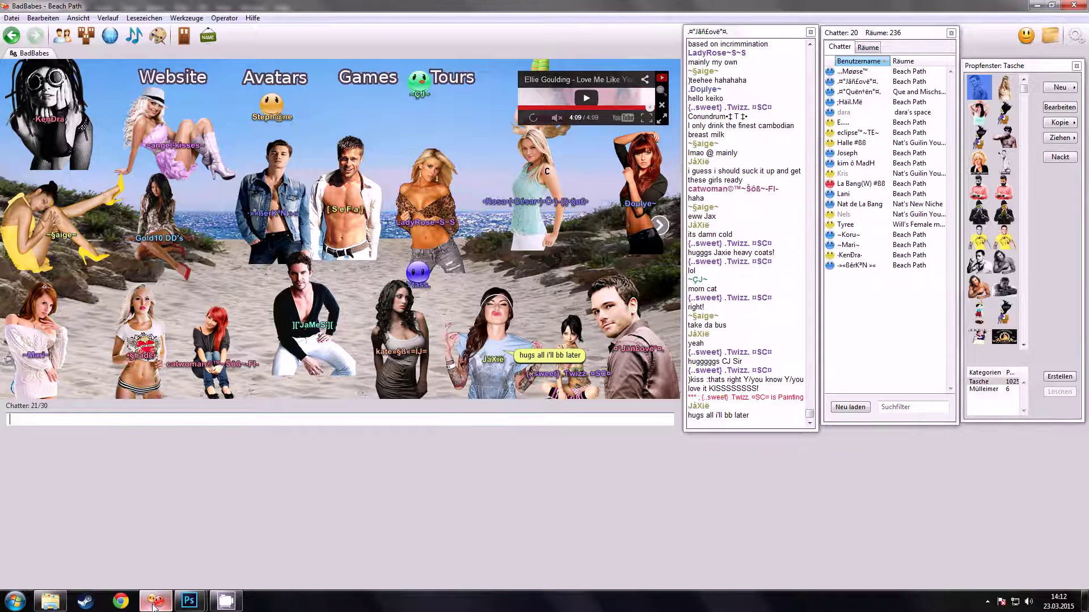
left_click(1060, 87)
left_click(1021, 106)
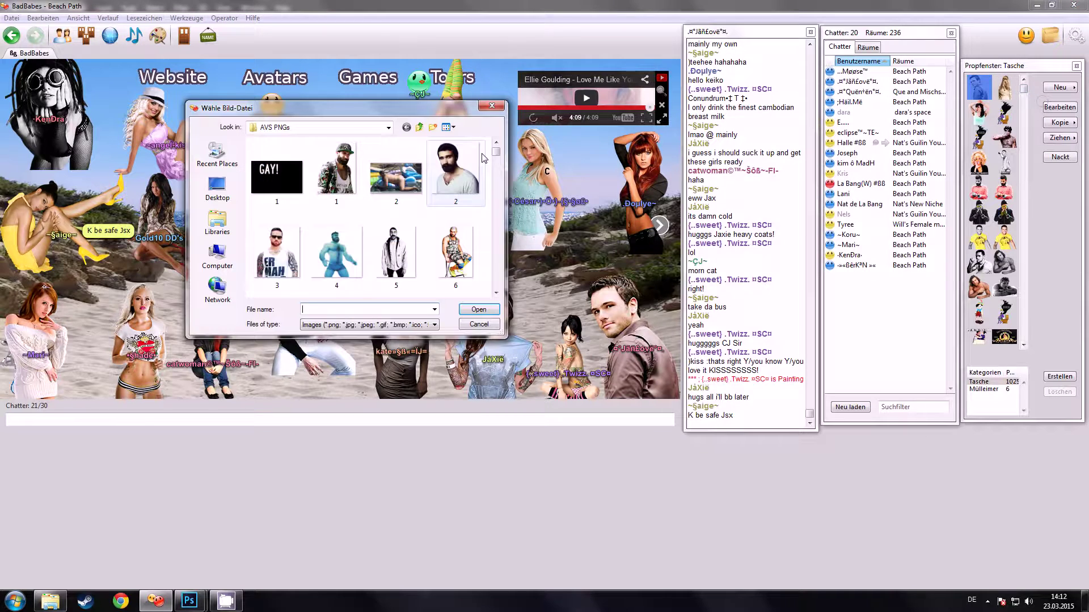
scroll(363, 215, "down", 20)
double_click(455, 162)
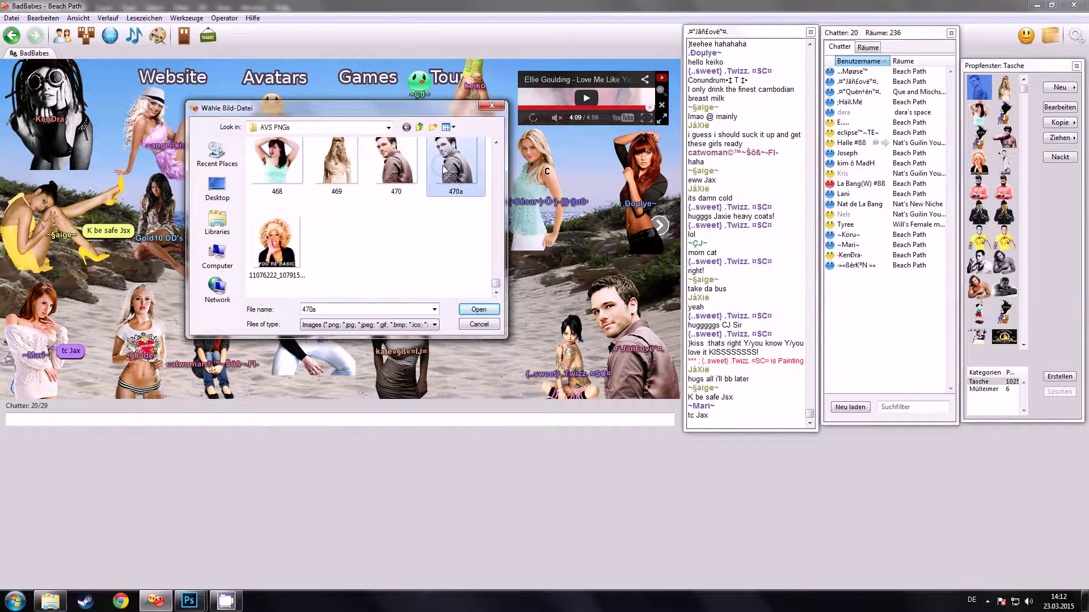
left_click(518, 336)
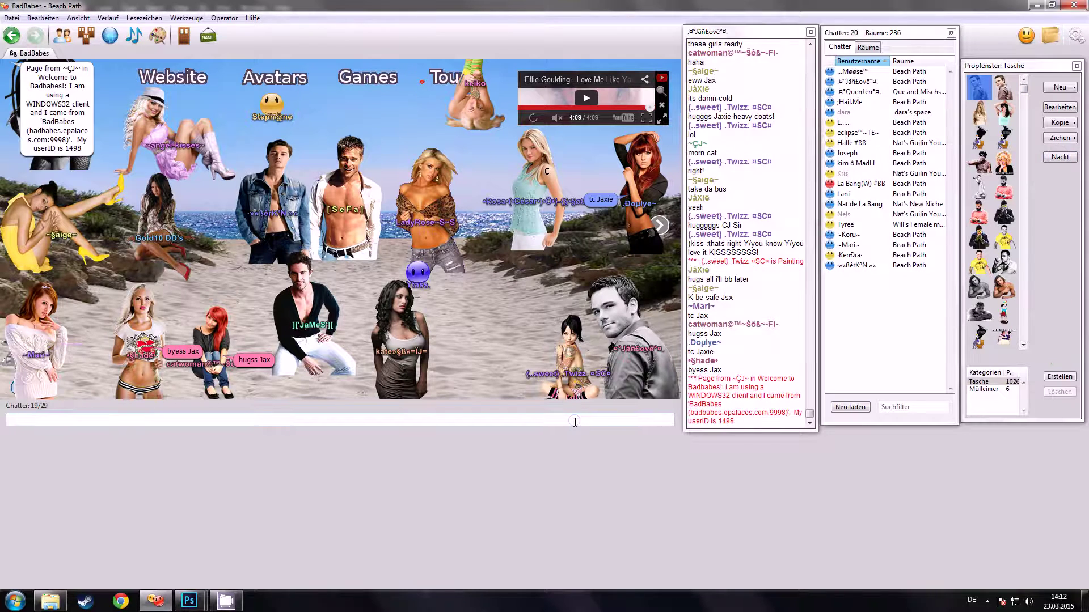
type("oups")
key("Return")
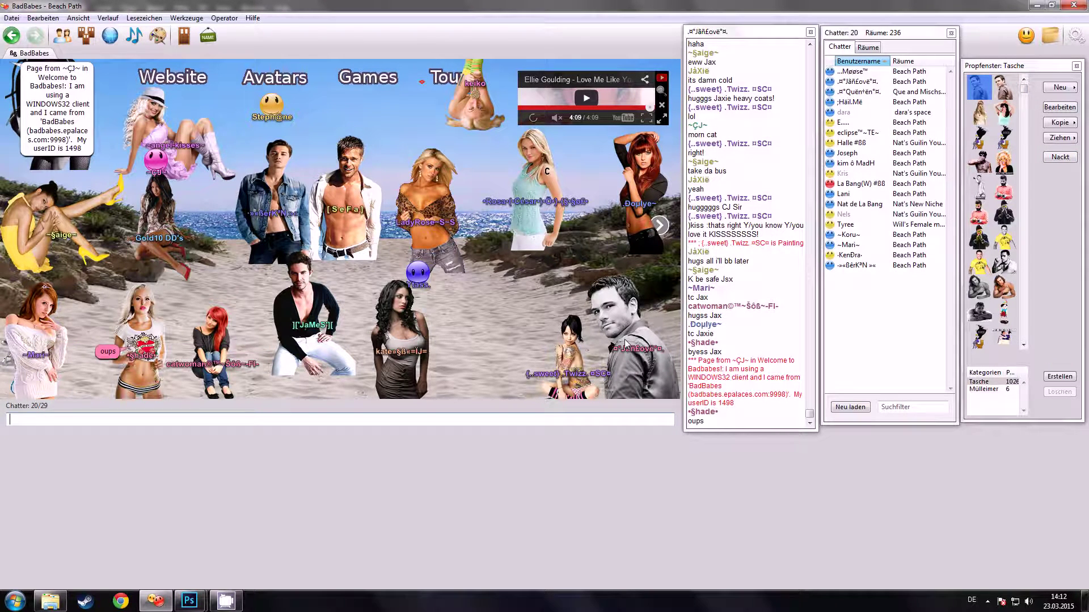
Step: Switch back to Photoshop and outline the man's shirt from collar to lower canvas edge with the Polygonal Lasso to select it
mouse_move(181, 605)
left_click(251, 547)
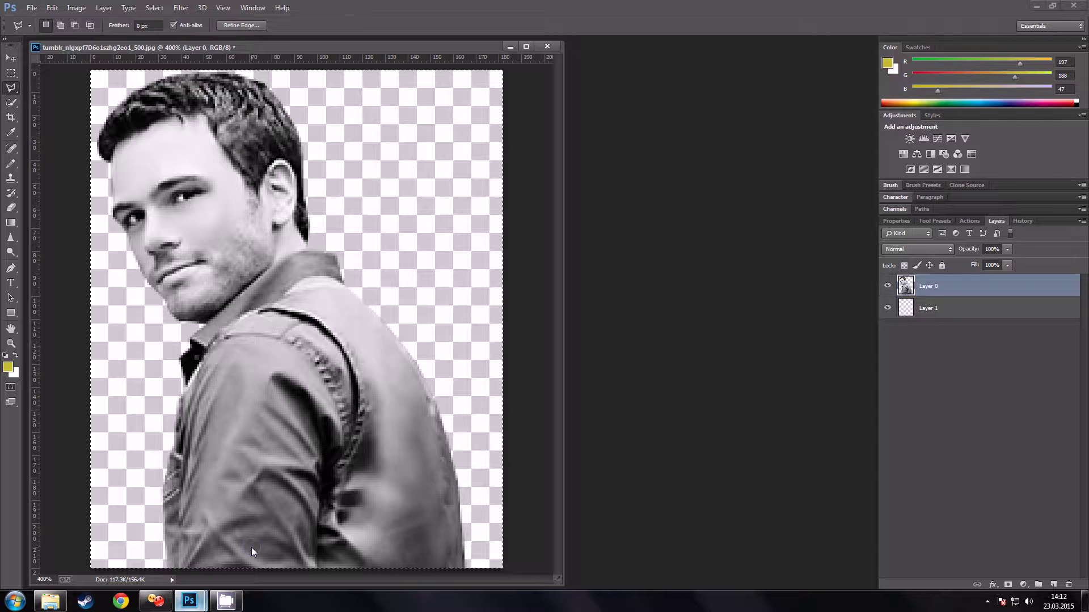
left_click(512, 203)
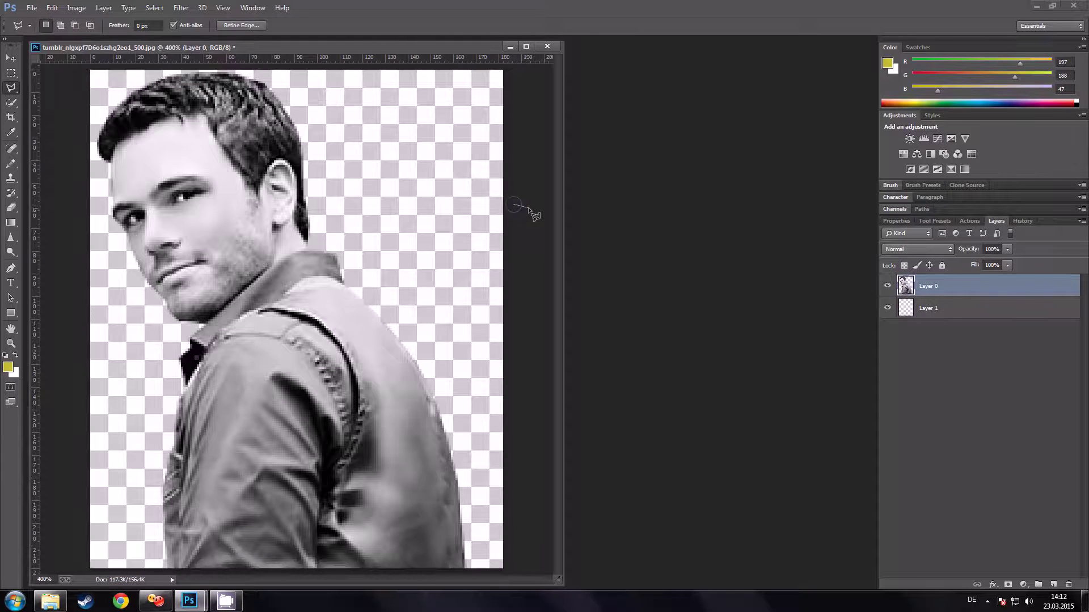
key("Escape")
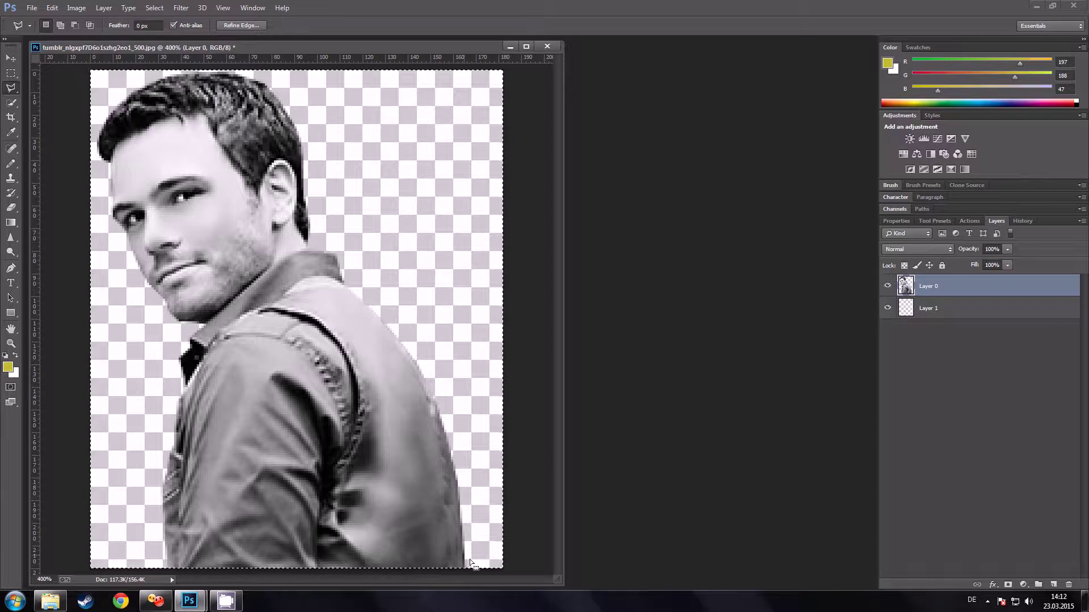
left_click(467, 570)
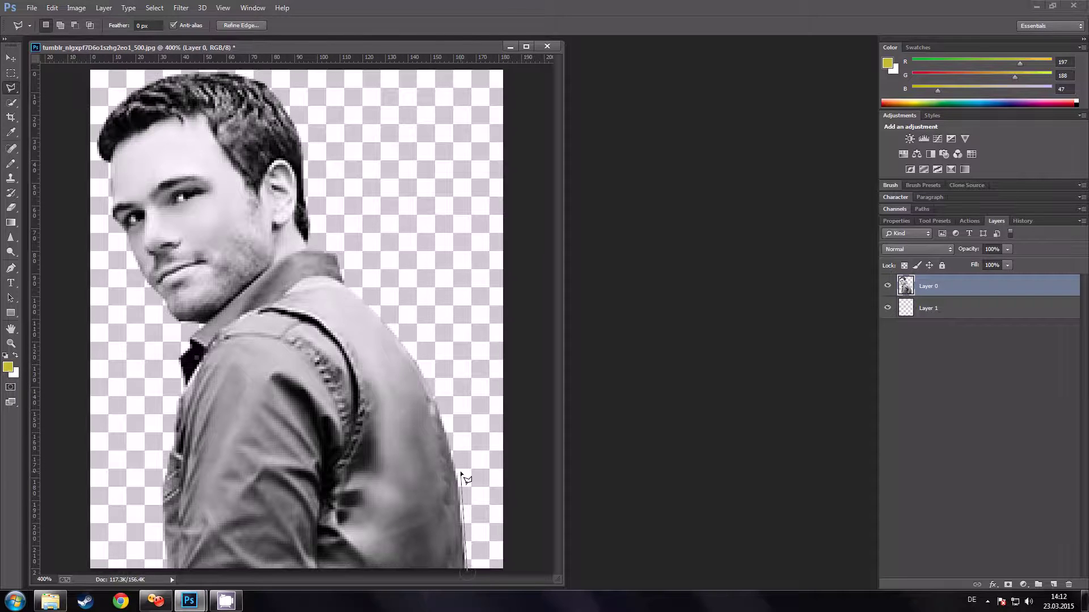
left_click(379, 299)
left_click(350, 274)
left_click(338, 246)
left_click(207, 323)
left_click(166, 352)
left_click(149, 569)
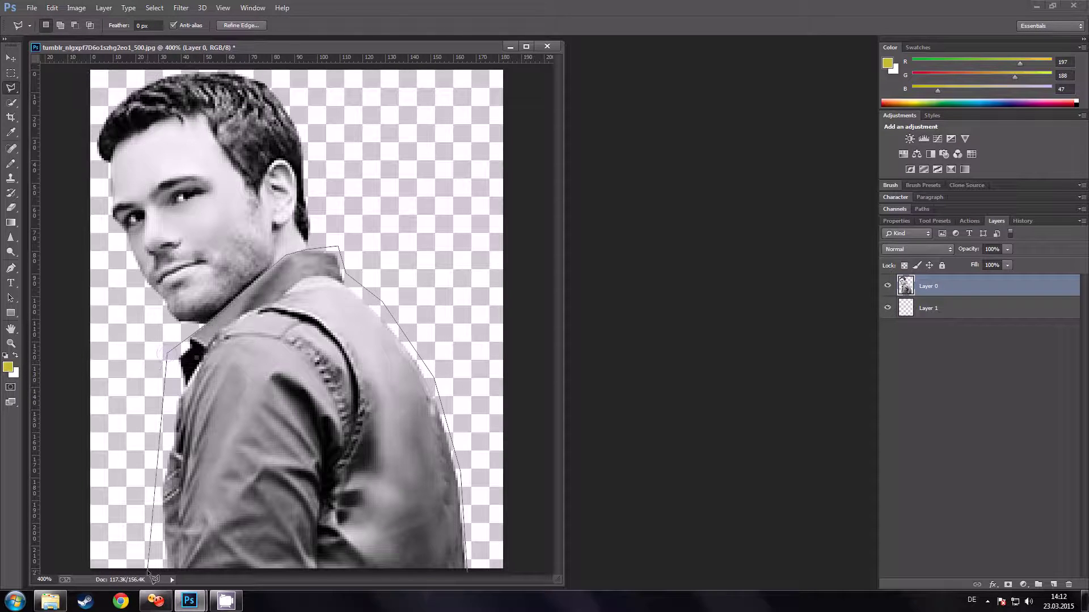
left_click(468, 573)
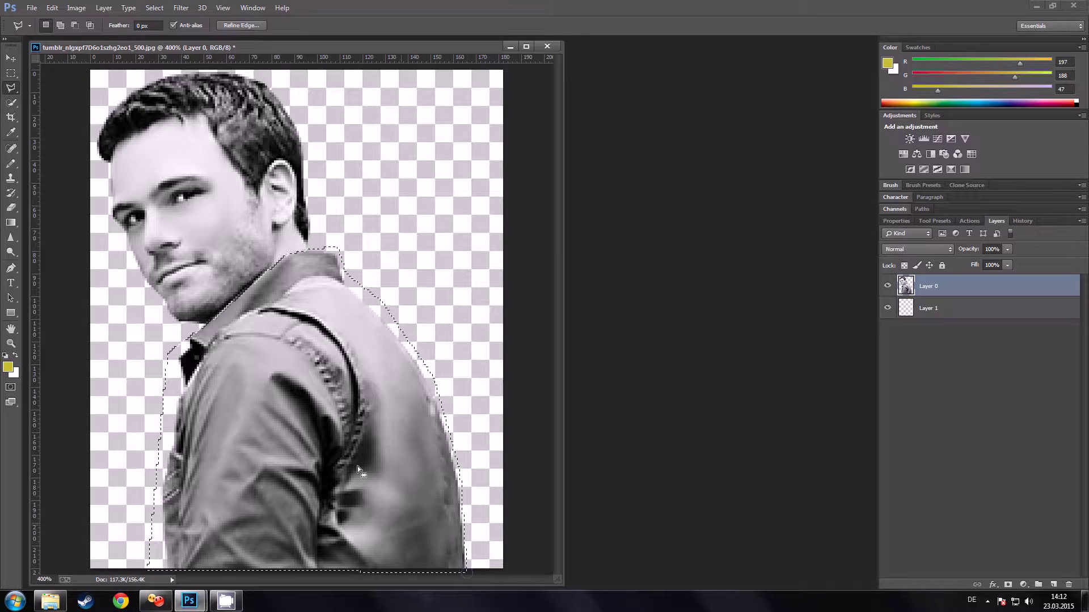
Step: Tint the selected shirt teal with Color Balance, setting Cyan–Red to about -56 in the midtones and -54 in the highlights
left_click(76, 8)
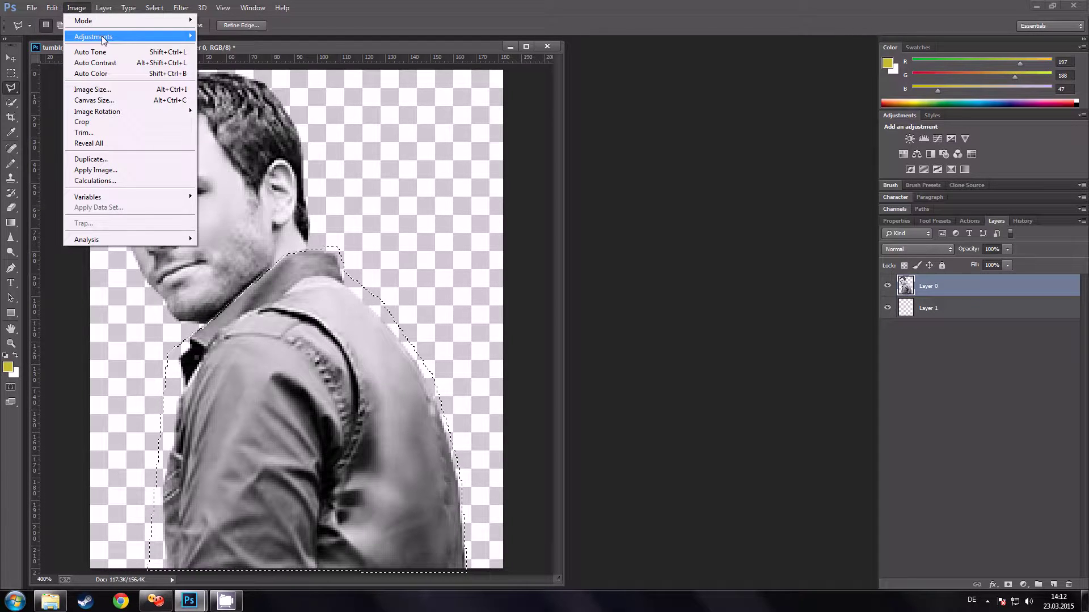
mouse_move(102, 36)
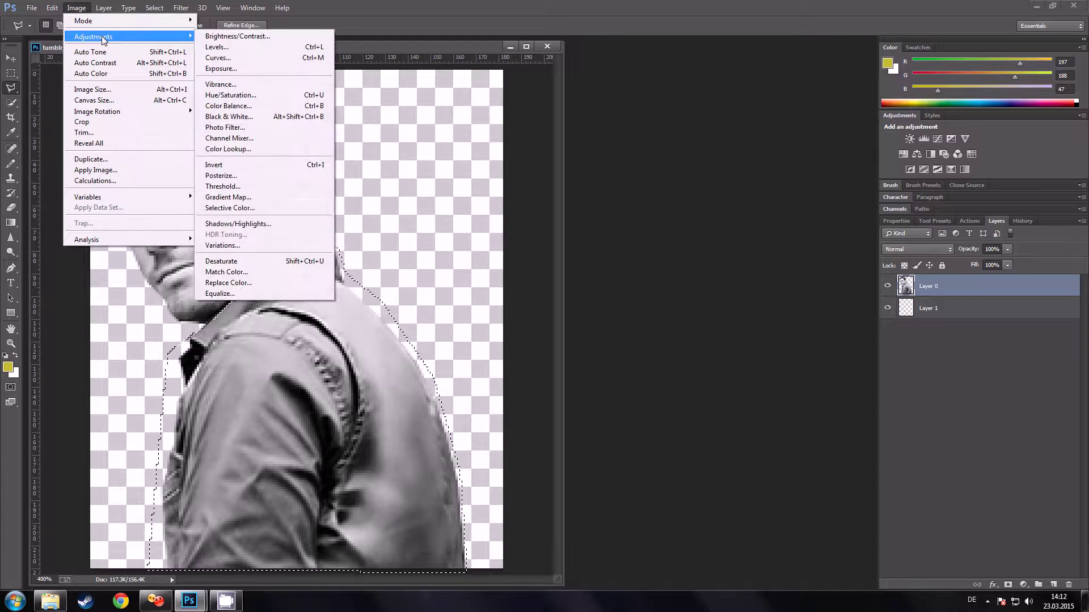
left_click(271, 106)
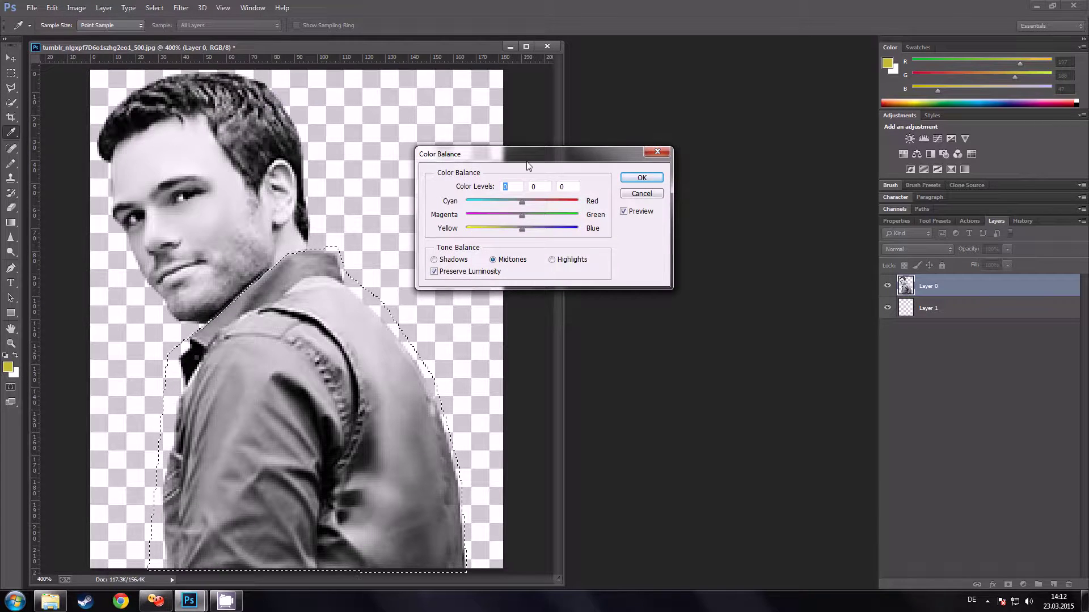
left_click_drag(527, 154, 688, 145)
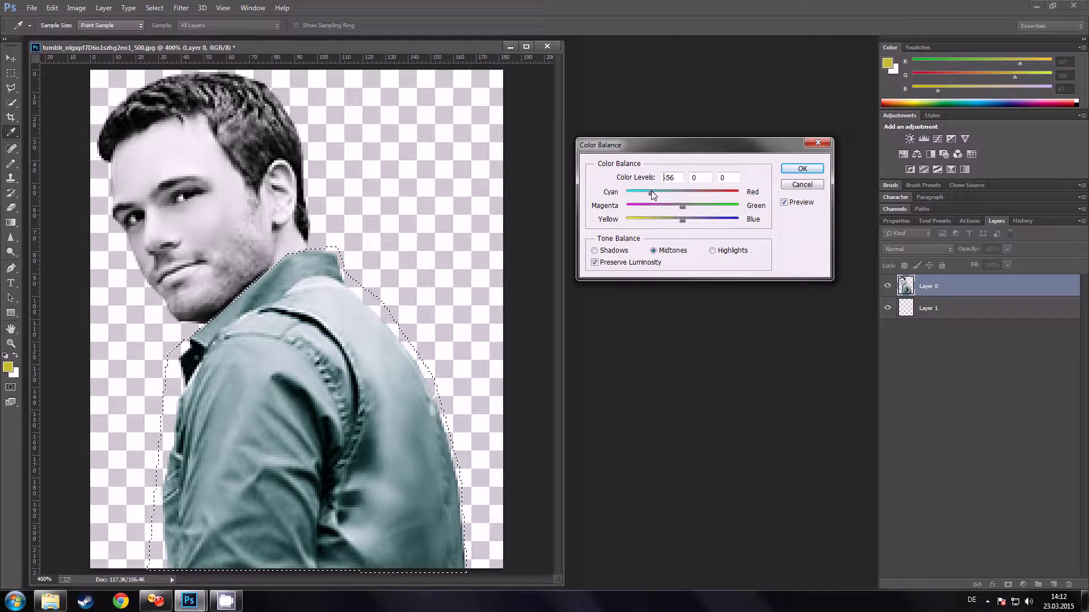
left_click(711, 250)
left_click_drag(682, 194, 652, 195)
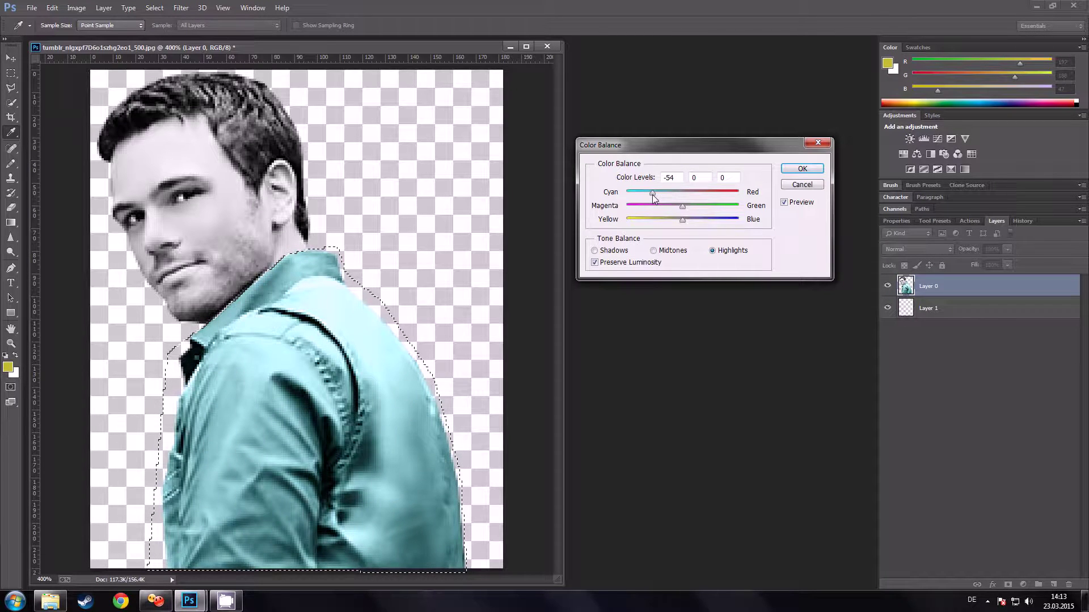
left_click(791, 169)
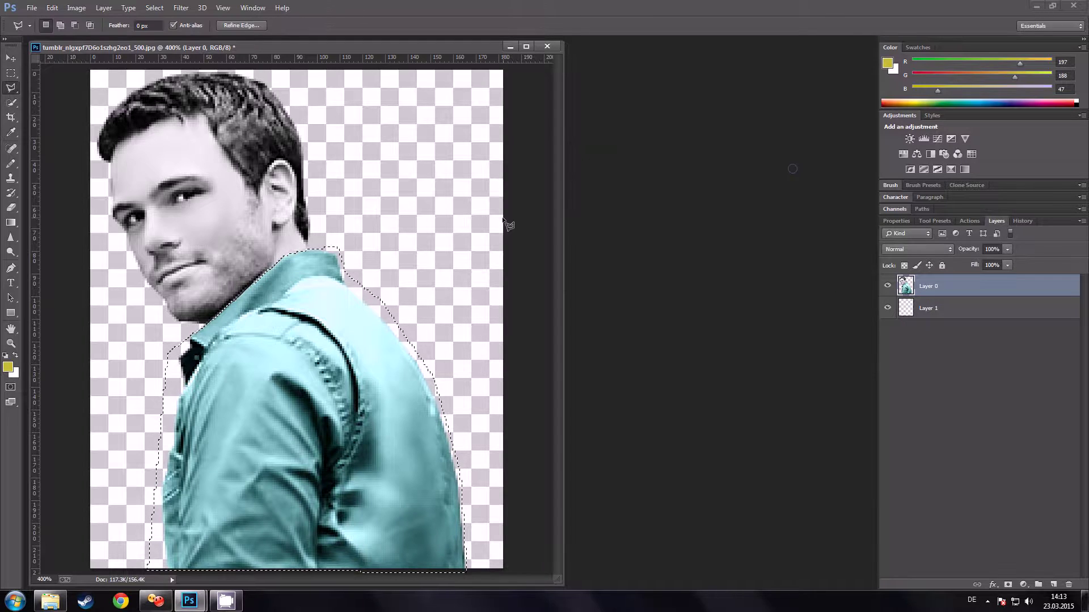
Step: Select the whole canvas and set up saving the teal-shirt portrait as a PNG in the AVS PNGs folder
key("ctrl+a")
left_click(31, 8)
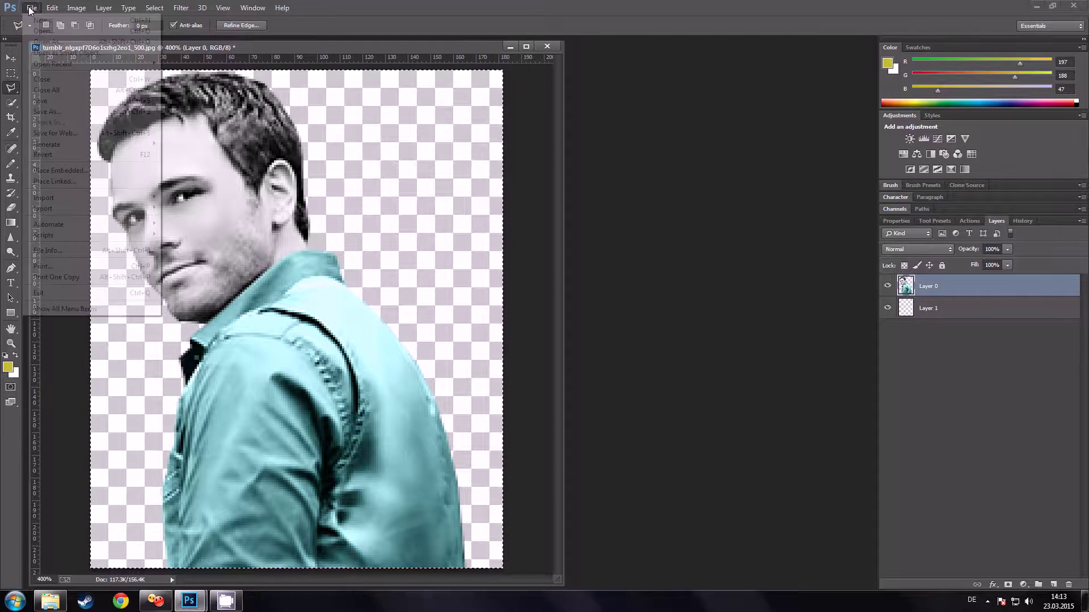
left_click(48, 111)
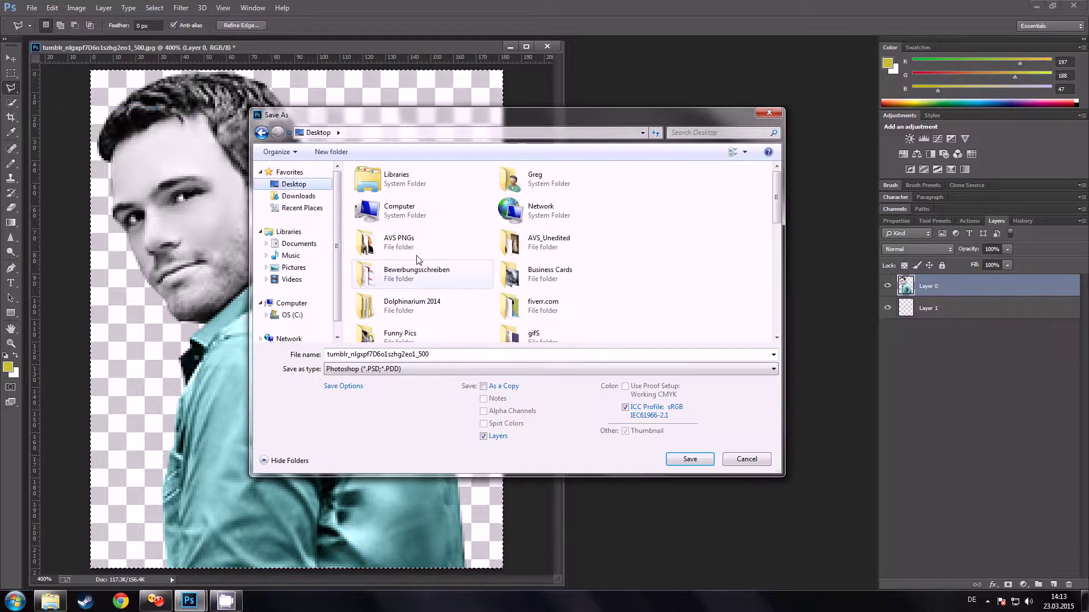
double_click(414, 244)
left_click(392, 369)
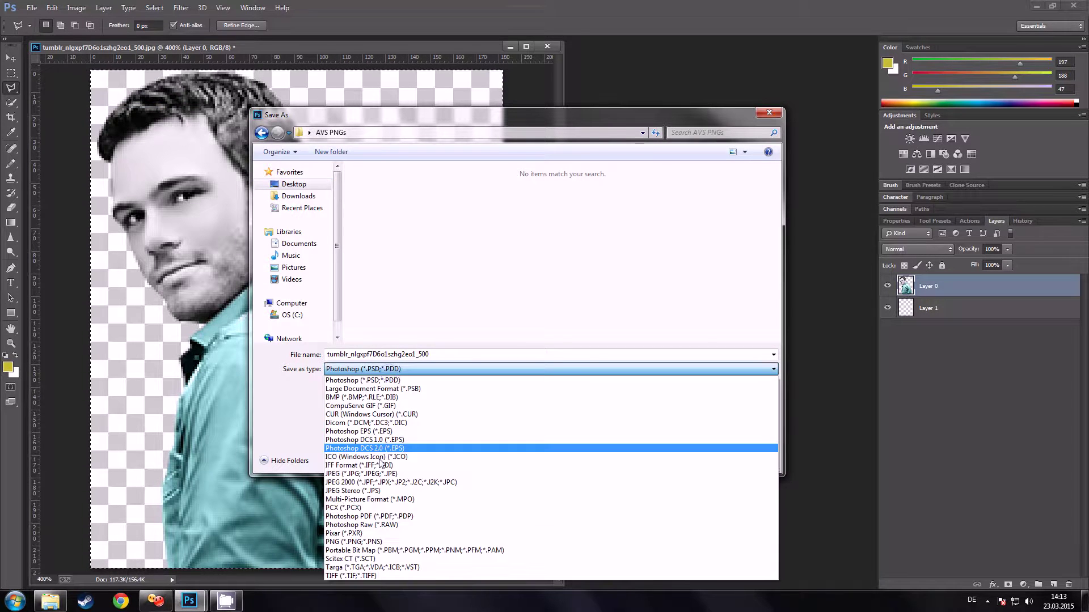
left_click(363, 542)
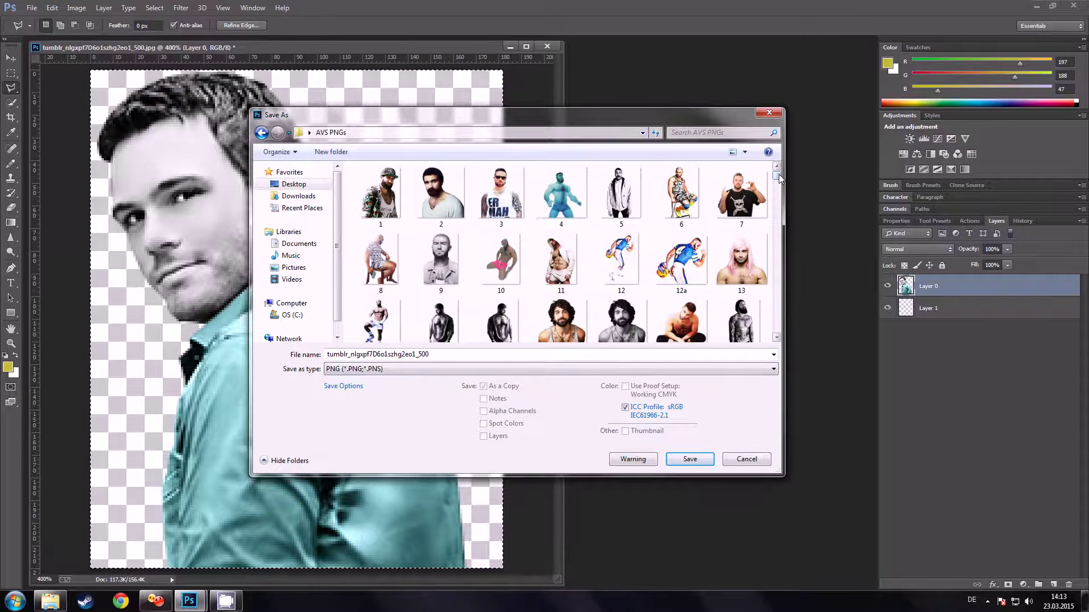
Step: Name the PNG 470b, following the existing 470a file, and save it with the offered PNG options
left_click_drag(776, 177, 778, 330)
left_click(380, 282)
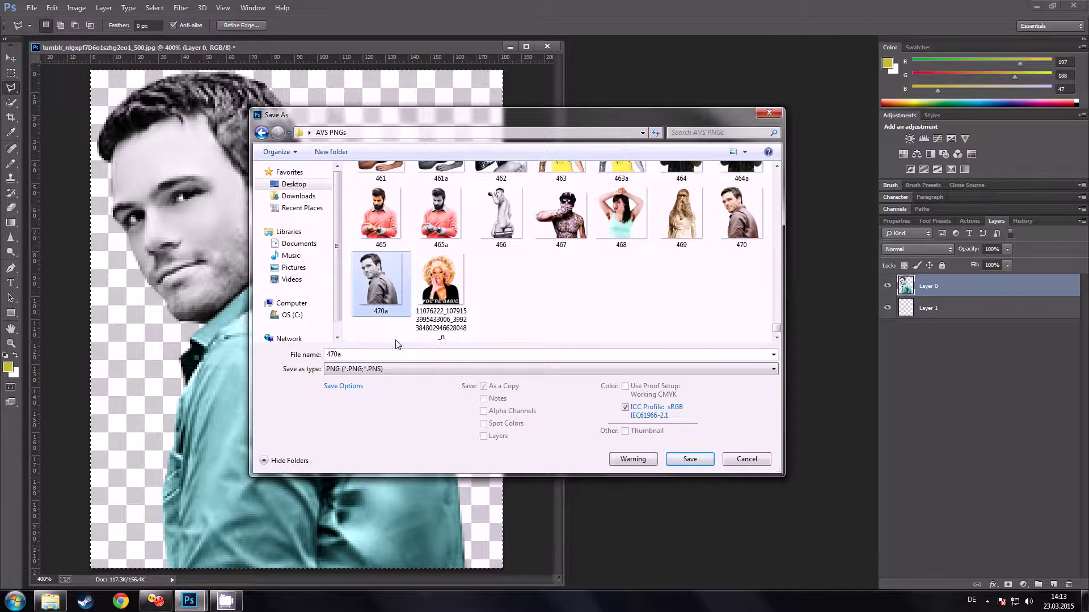
left_click(411, 354)
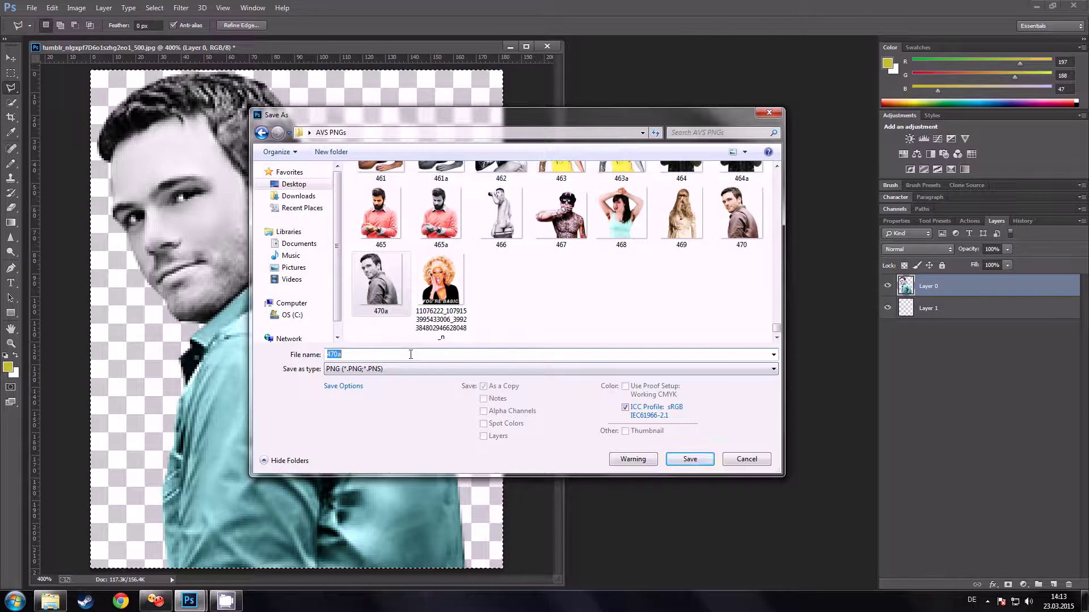
type("471")
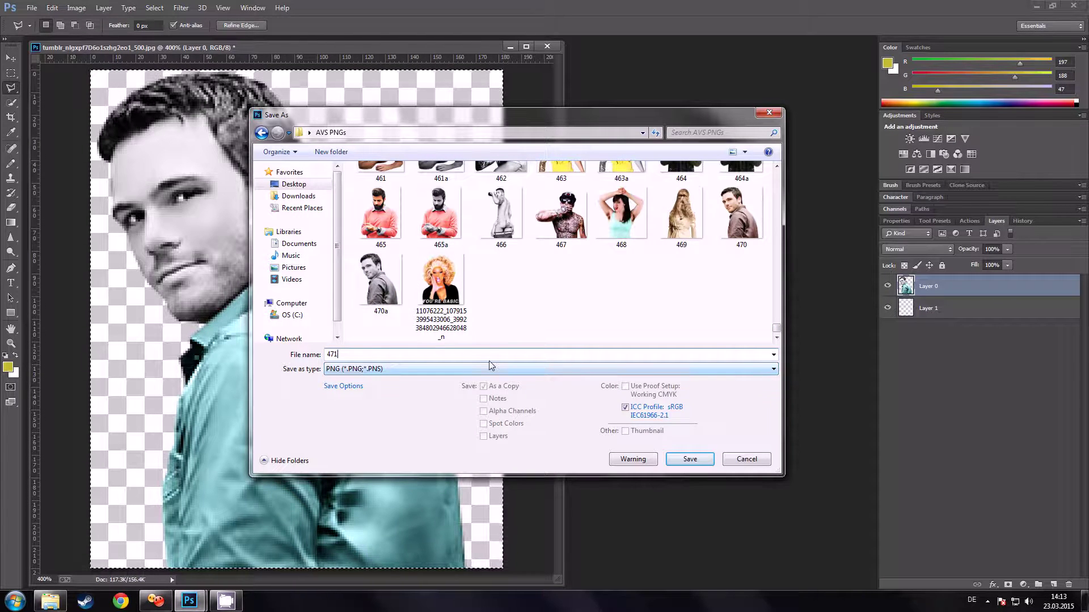
left_click(380, 280)
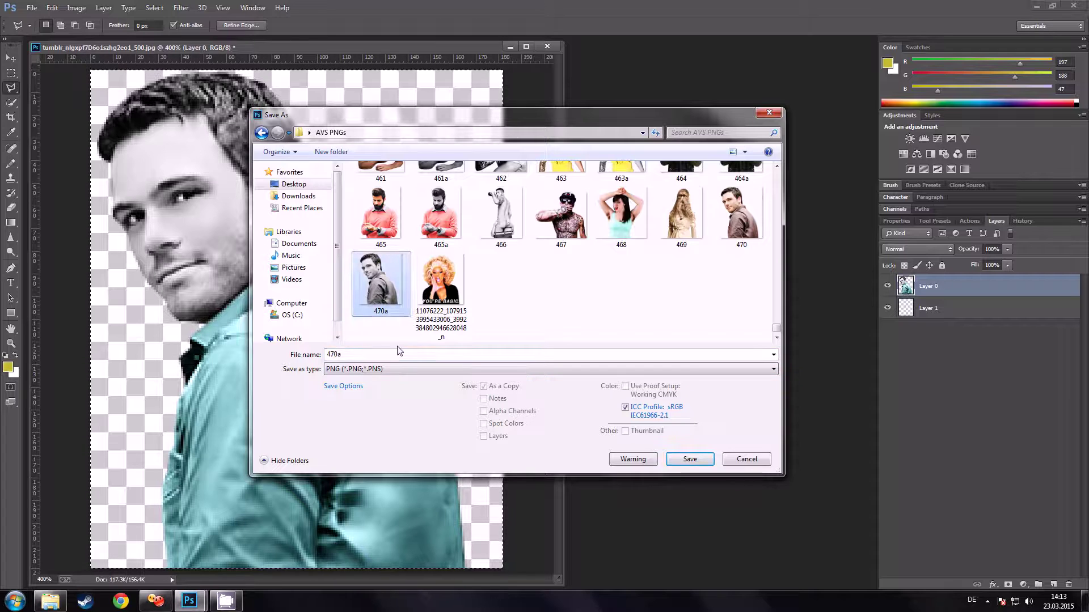
left_click(402, 354)
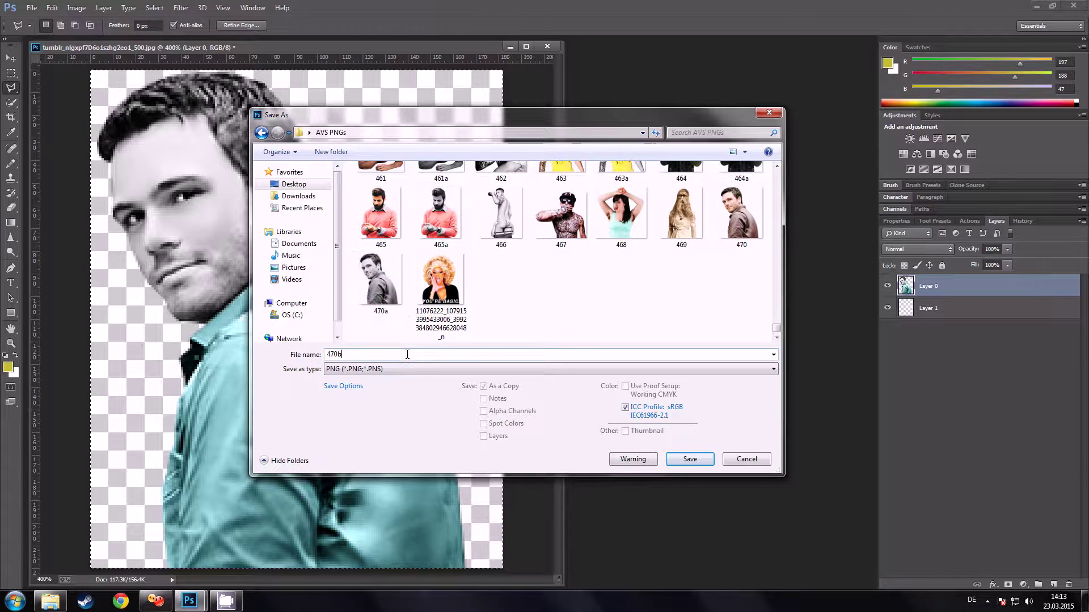
key("Return")
left_click(592, 188)
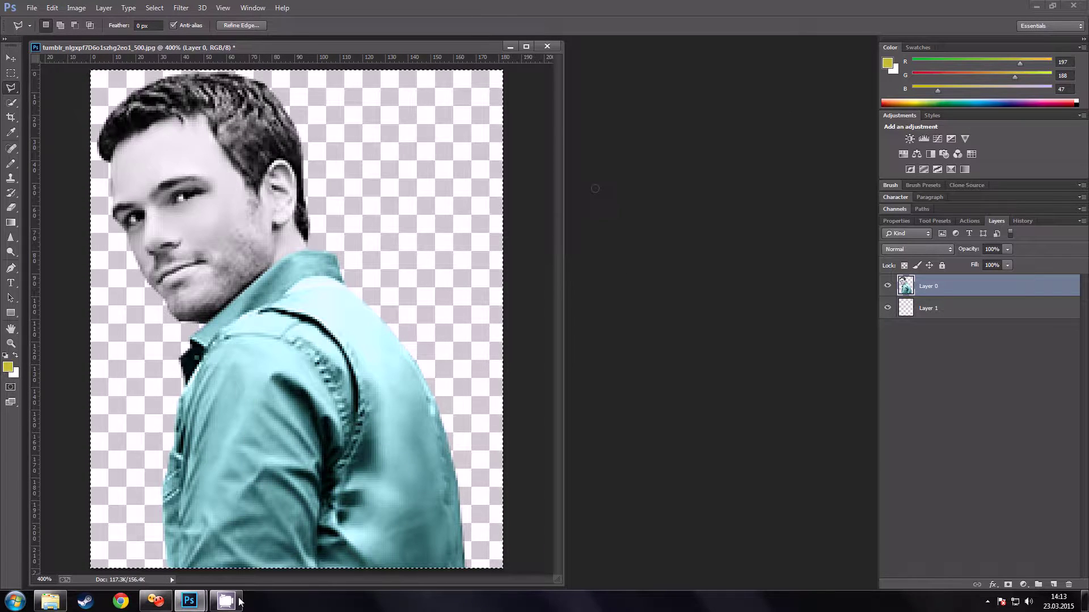
Step: Switch to the chat program, import the image 470b from the AVS PNGs folder into the prop bag and wear it as the avatar
key("alt+Tab")
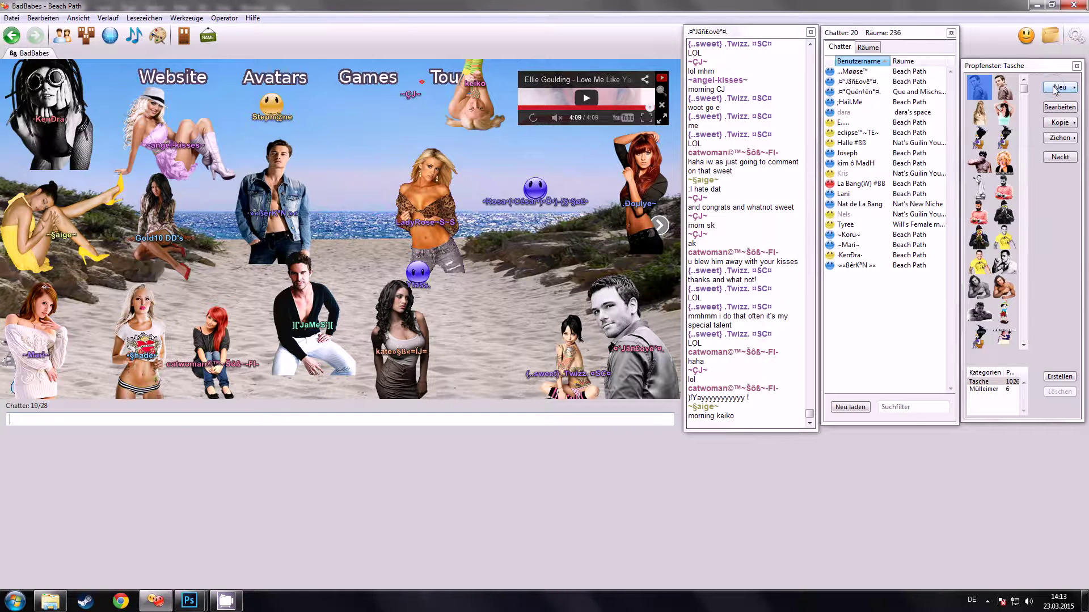
left_click(1056, 89)
left_click(1021, 100)
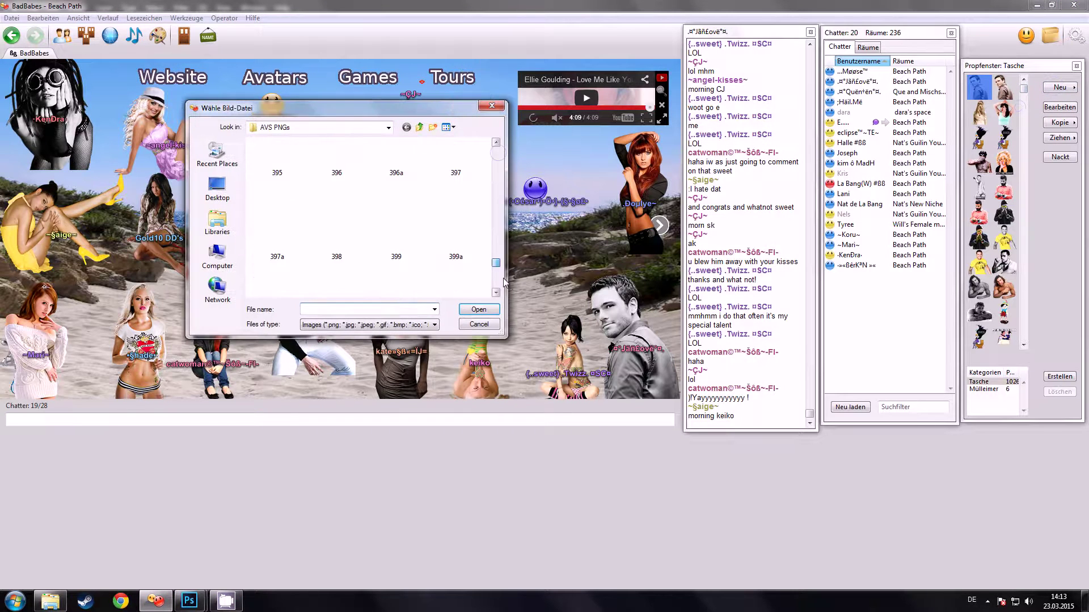
double_click(277, 235)
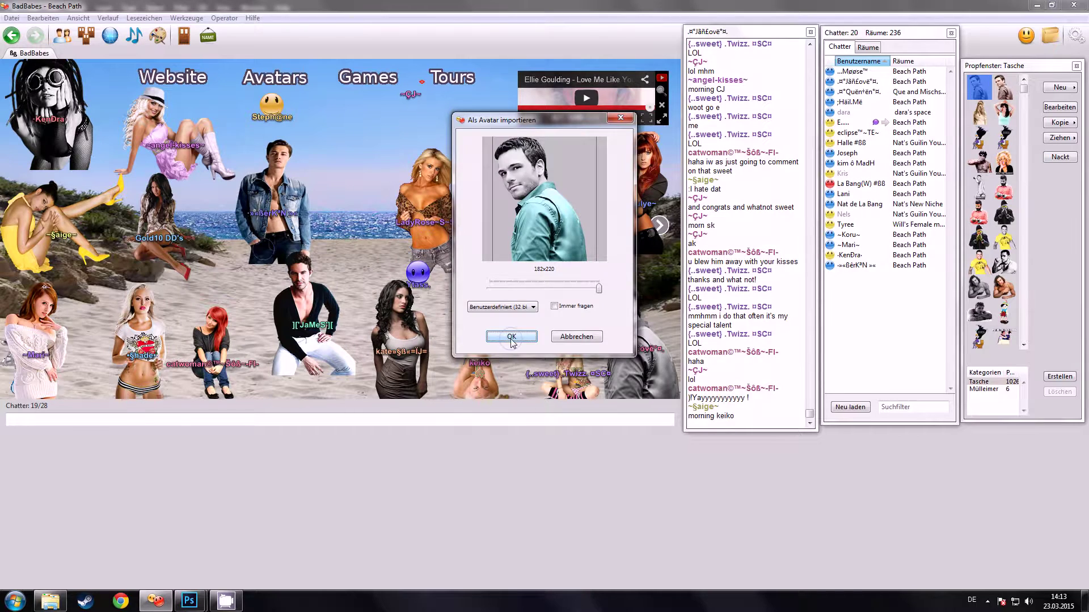
left_click(511, 337)
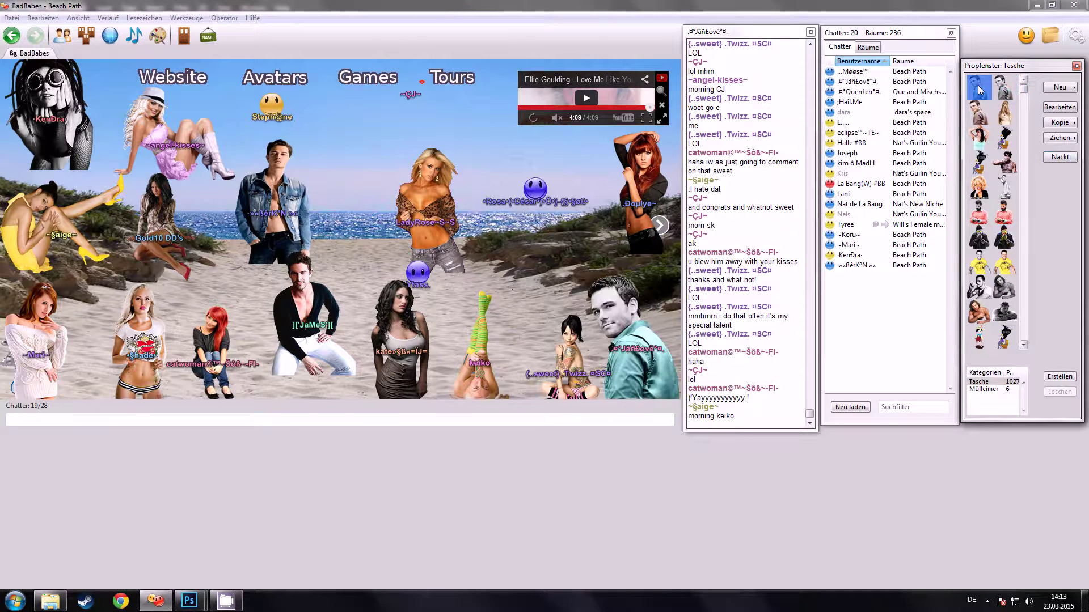
left_click(606, 421)
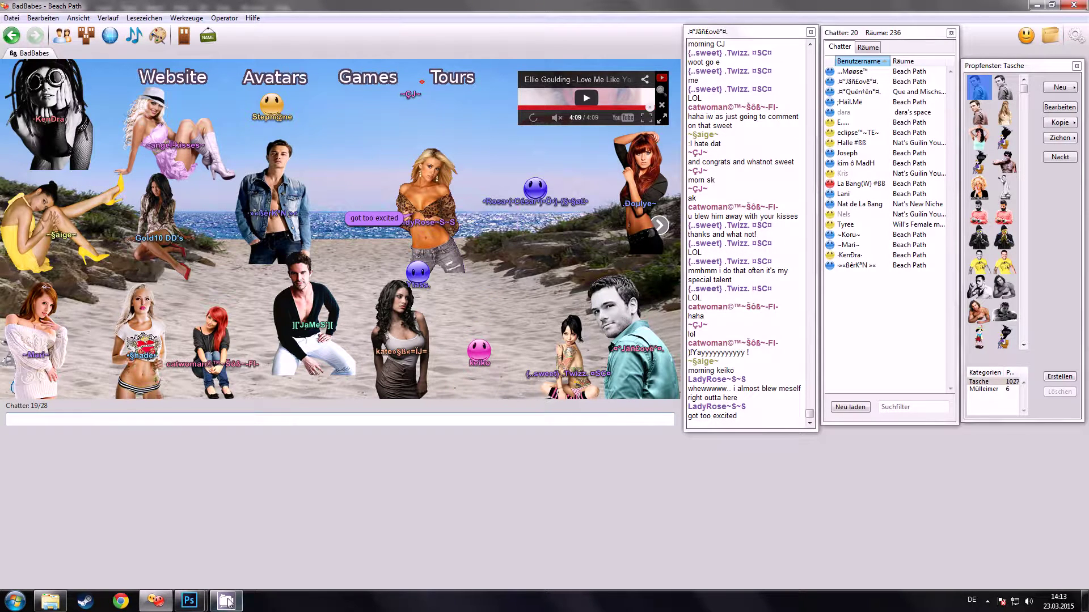
mouse_move(189, 601)
left_click(262, 527)
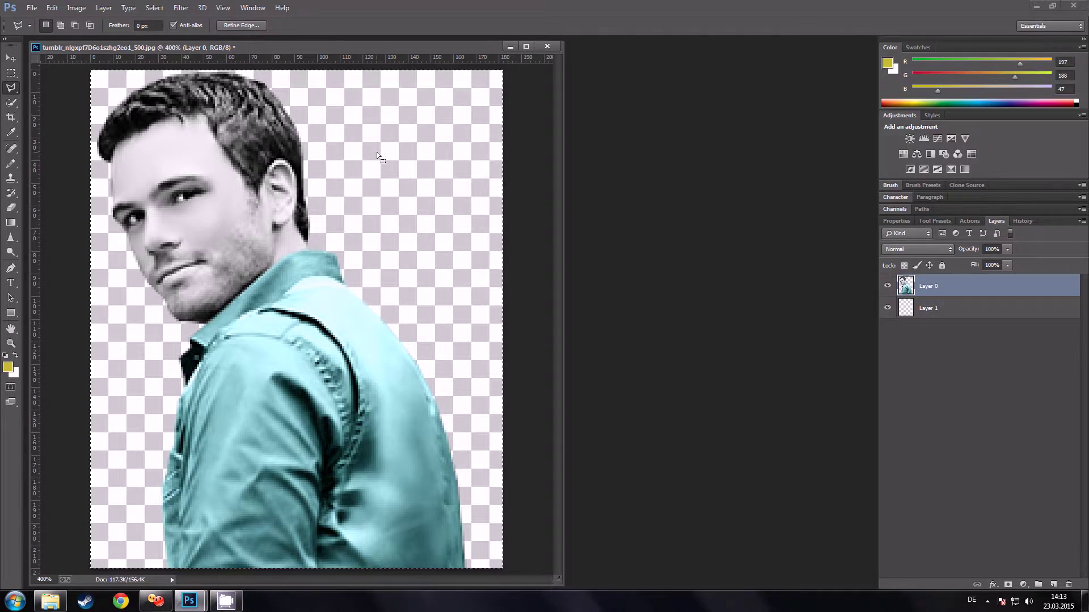
left_click(237, 600)
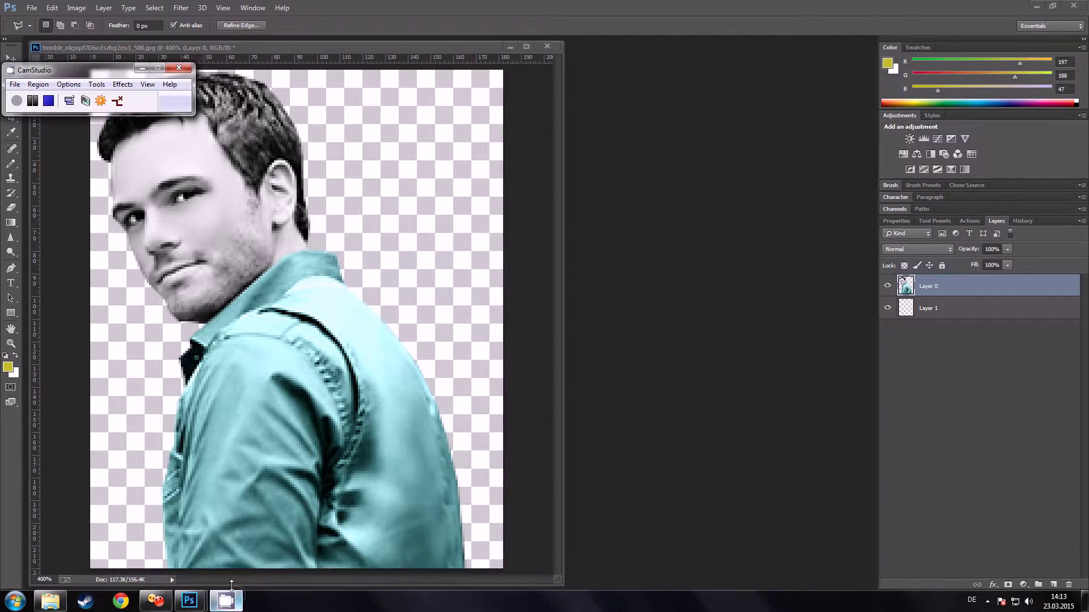
left_click(48, 100)
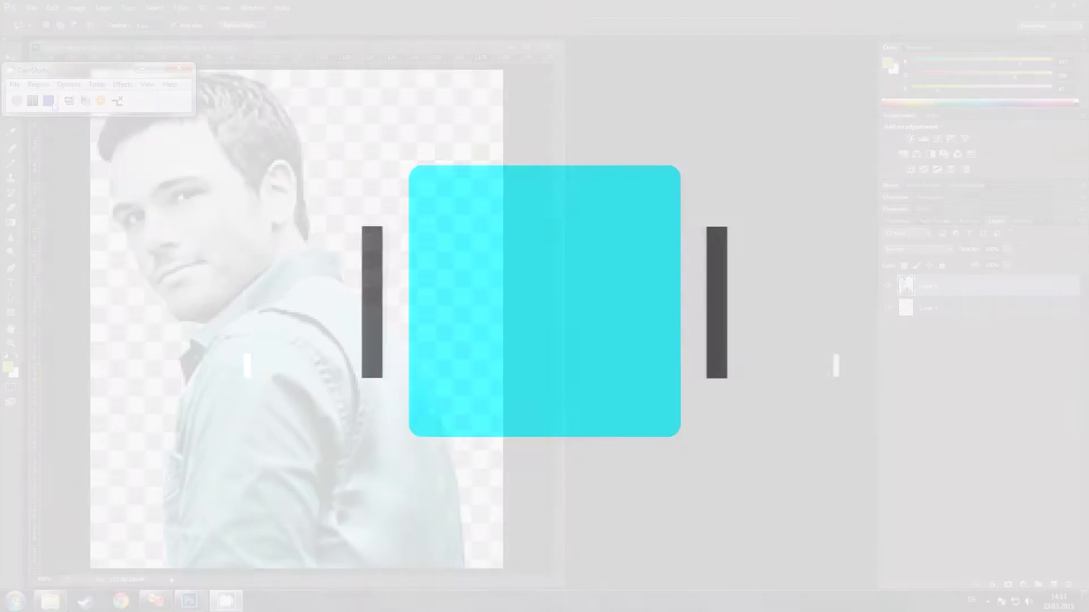